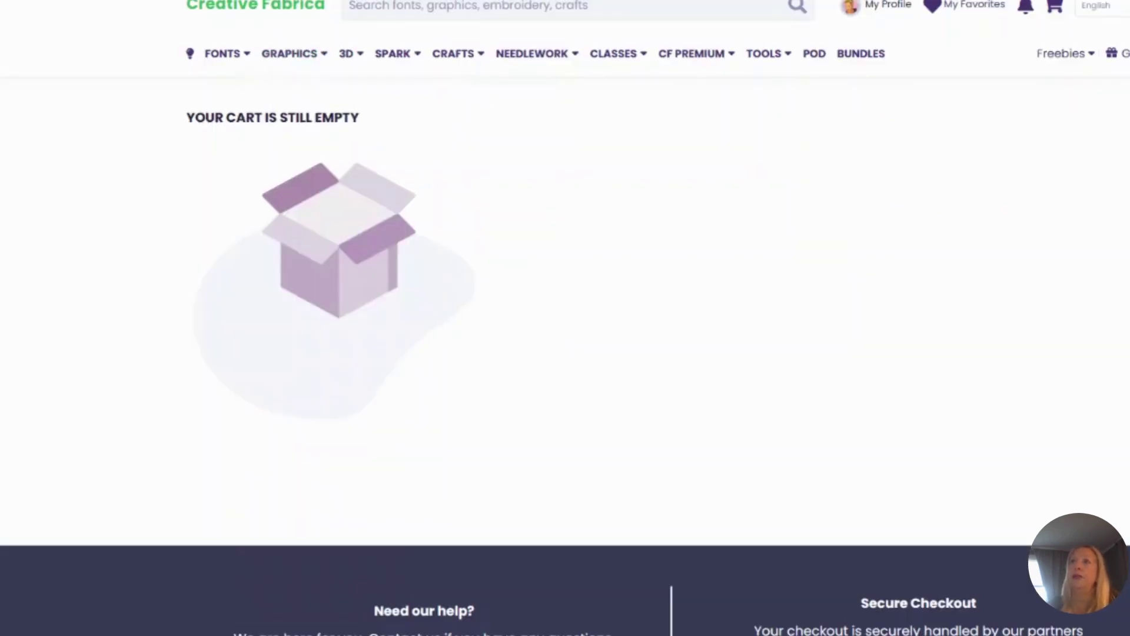
Step: Search Creative Fabrica for 'halloween graphic' and open the Hippie Witch collection page
type("halloween g")
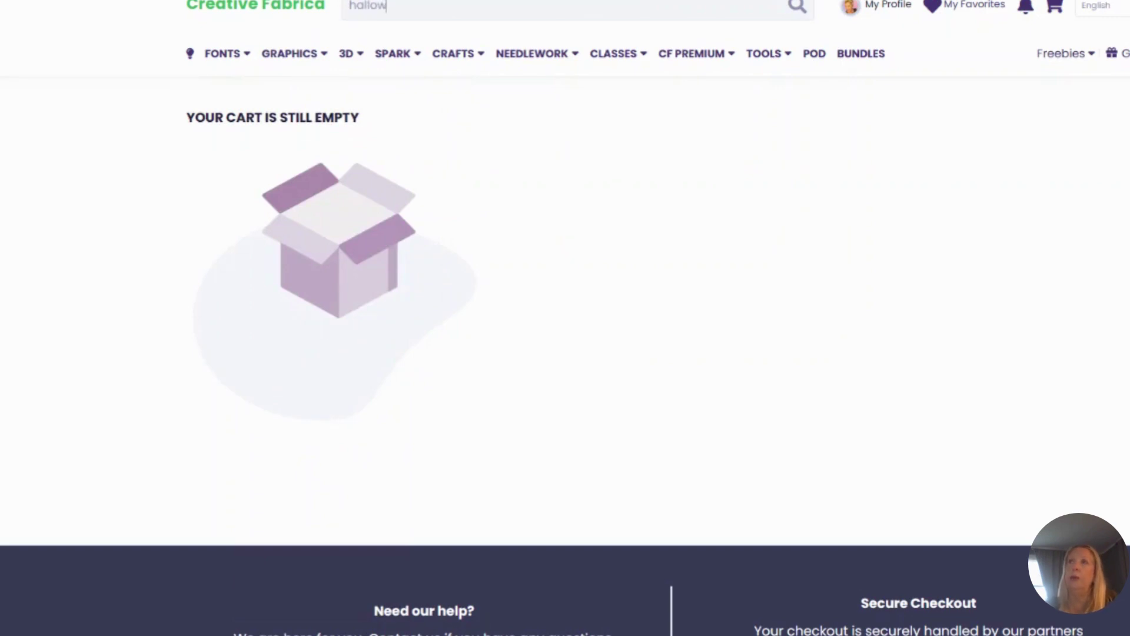
type("raphic")
key("Return")
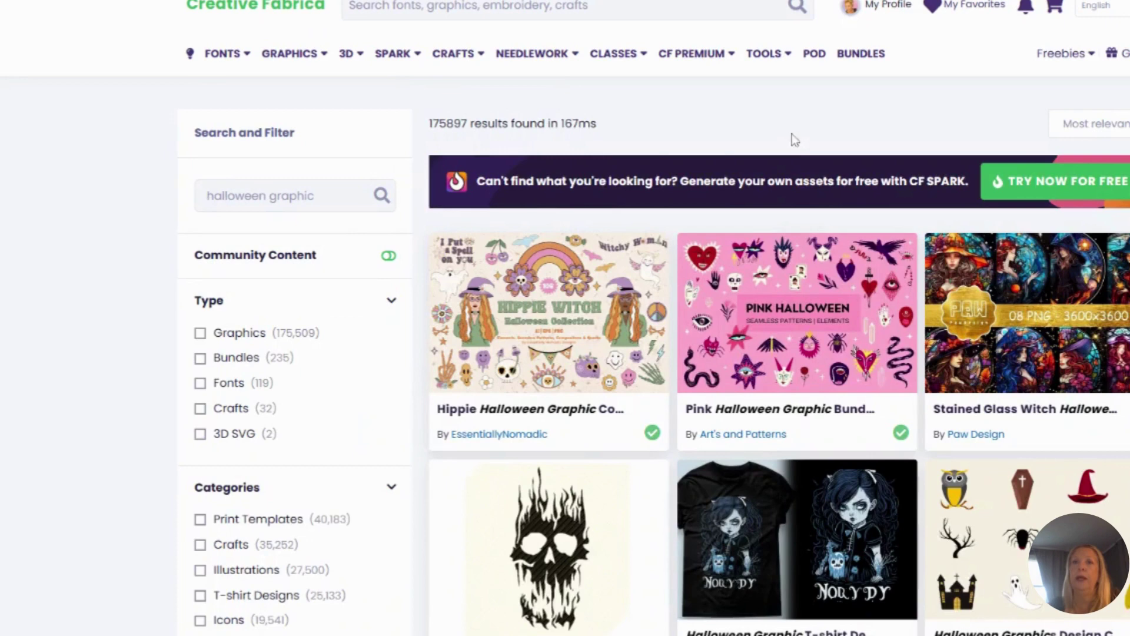
left_click(540, 323)
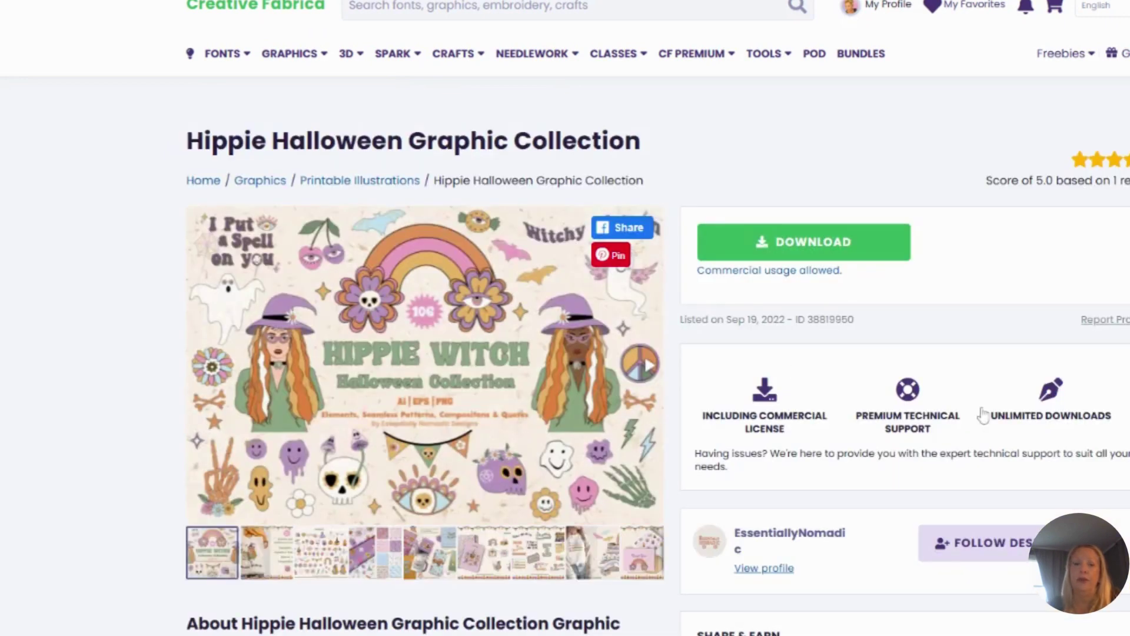
Step: View the collection's tote-bag preview and scroll through the listing details
scroll(984, 414, "down", 3)
left_click(276, 399)
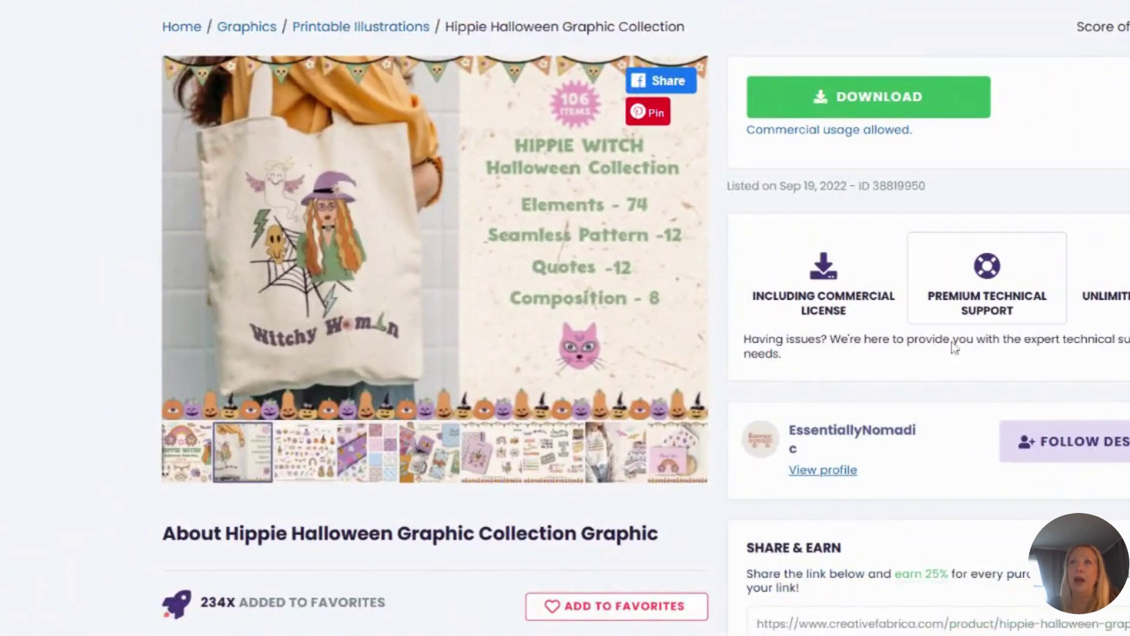
scroll(966, 345, "up", 3)
scroll(975, 341, "down", 1)
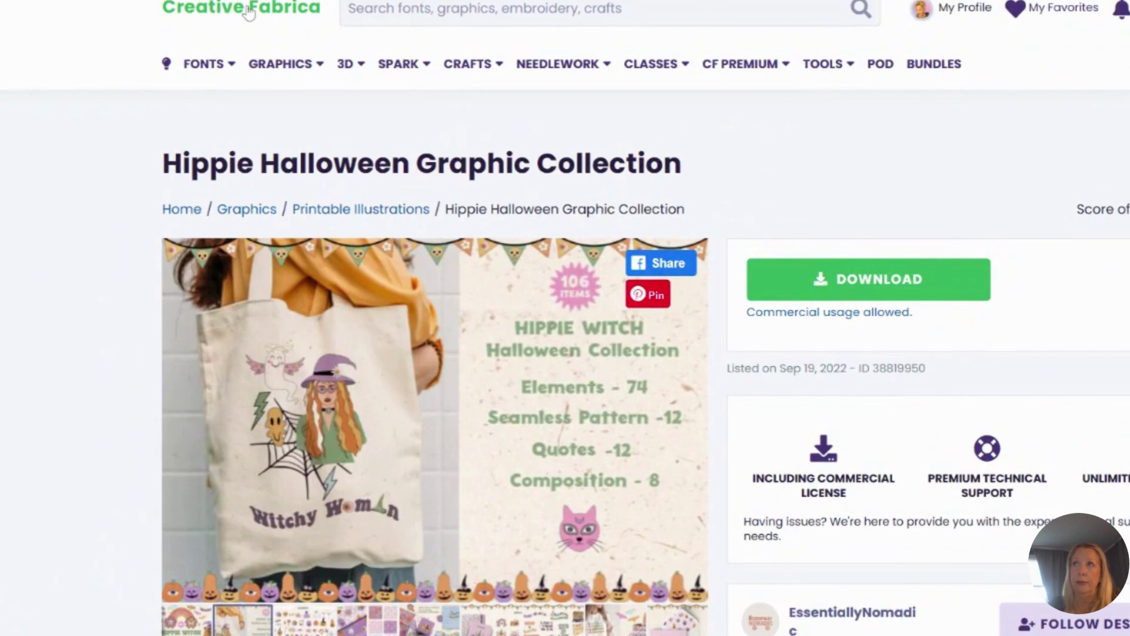
scroll(954, 156, "down", 3)
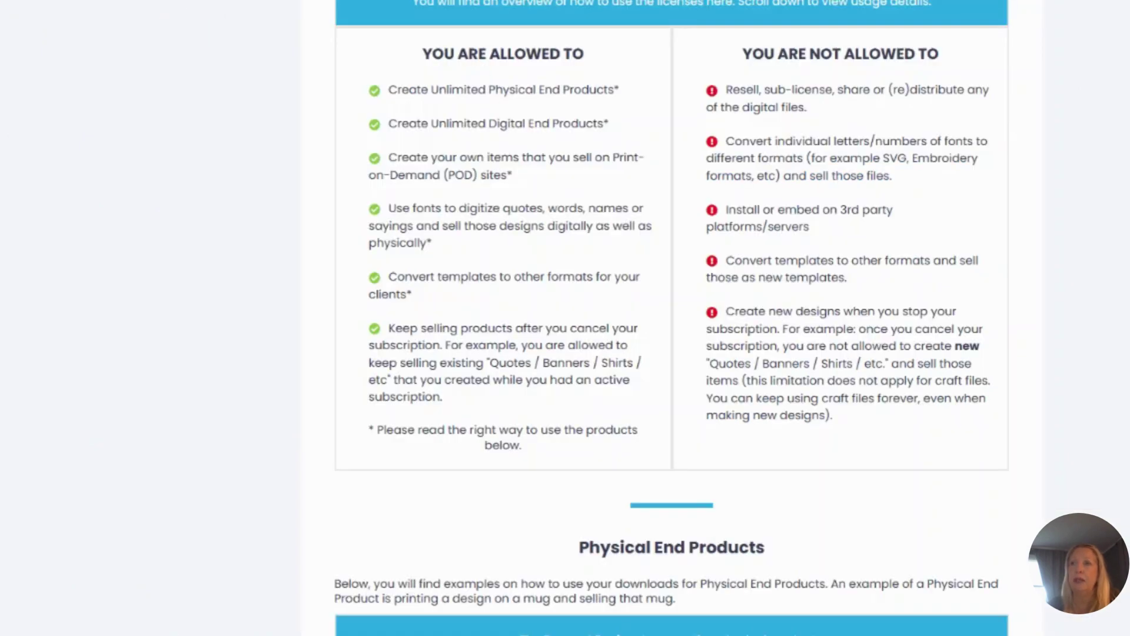
Step: Scroll through the License Summary and Digital End Products sections of the licence terms
scroll(672, 318, "up", 1)
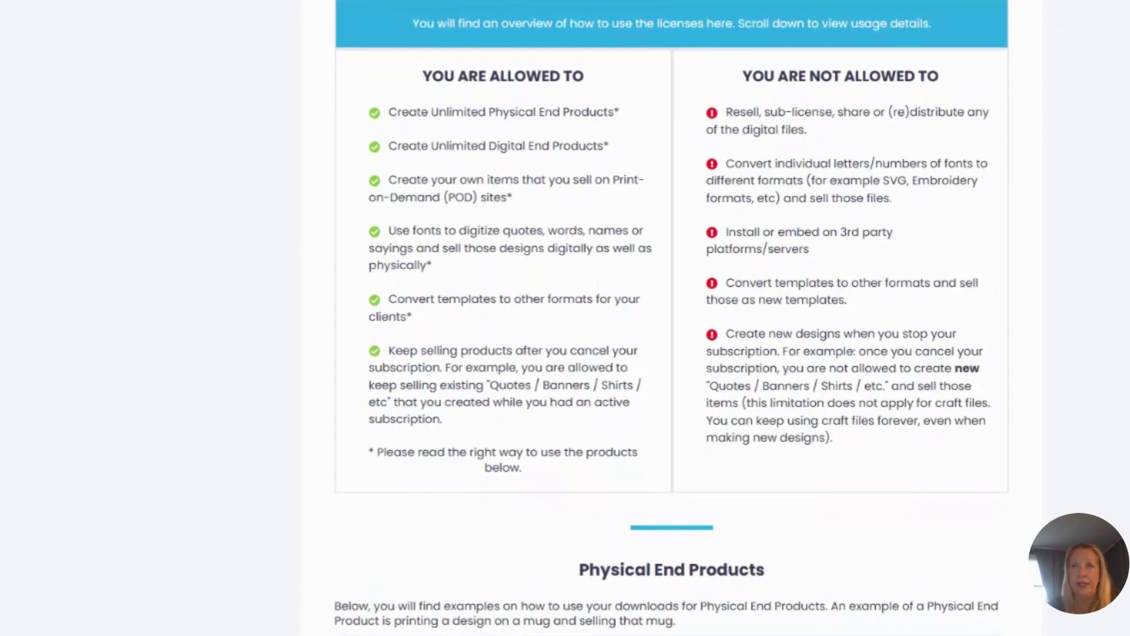
scroll(913, 318, "down", 1)
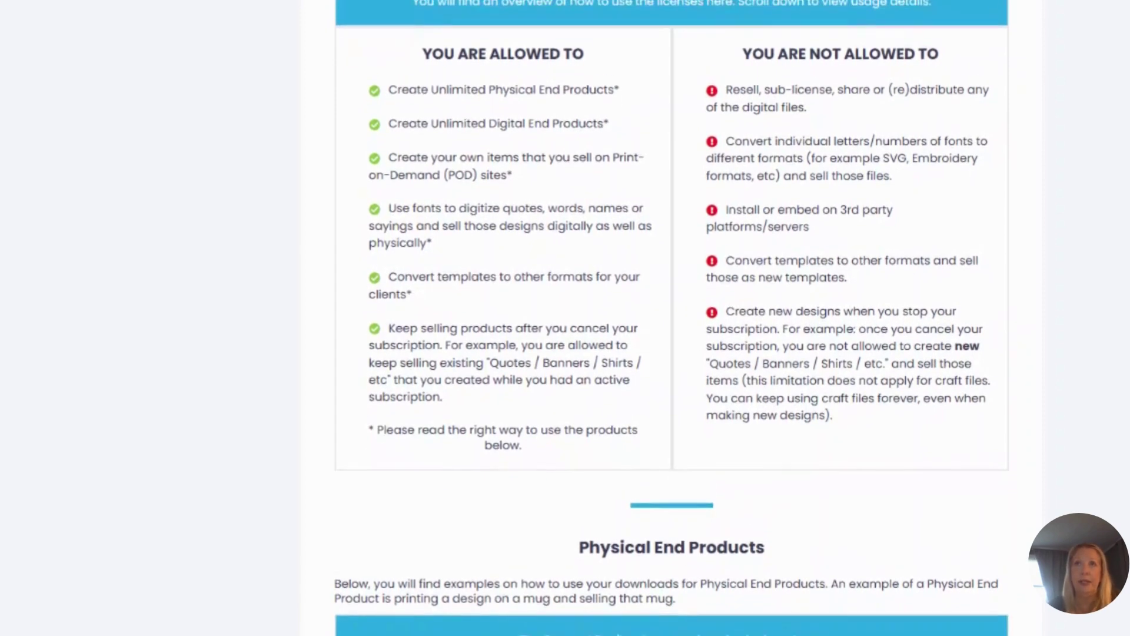
scroll(914, 318, "up", 2)
scroll(914, 318, "down", 1)
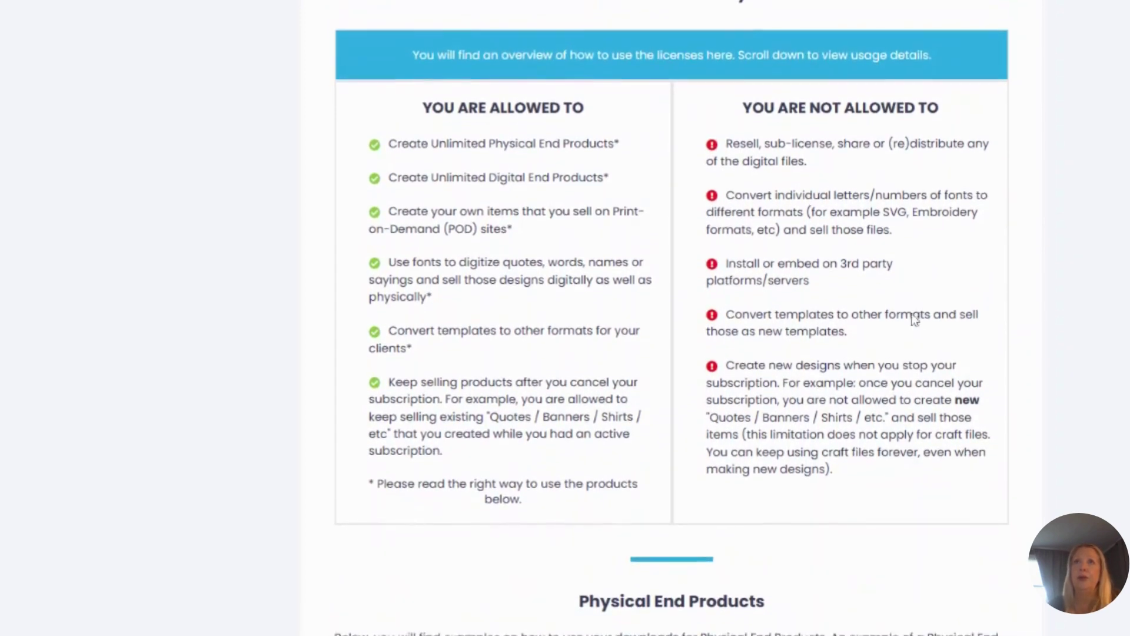
scroll(913, 318, "up", 1)
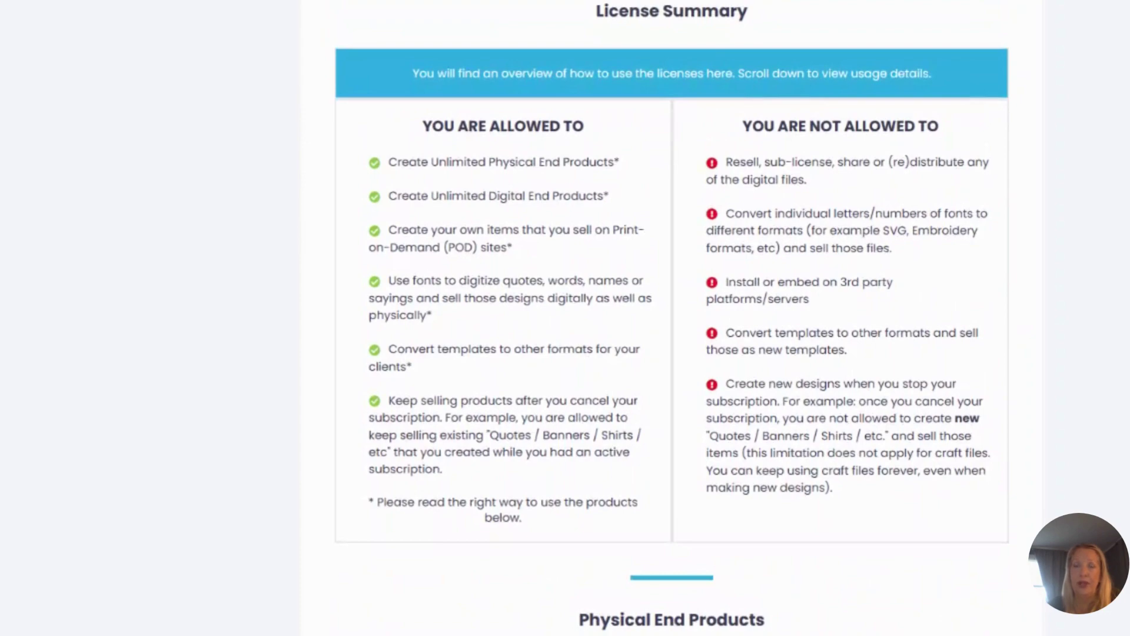
scroll(672, 318, "down", 15)
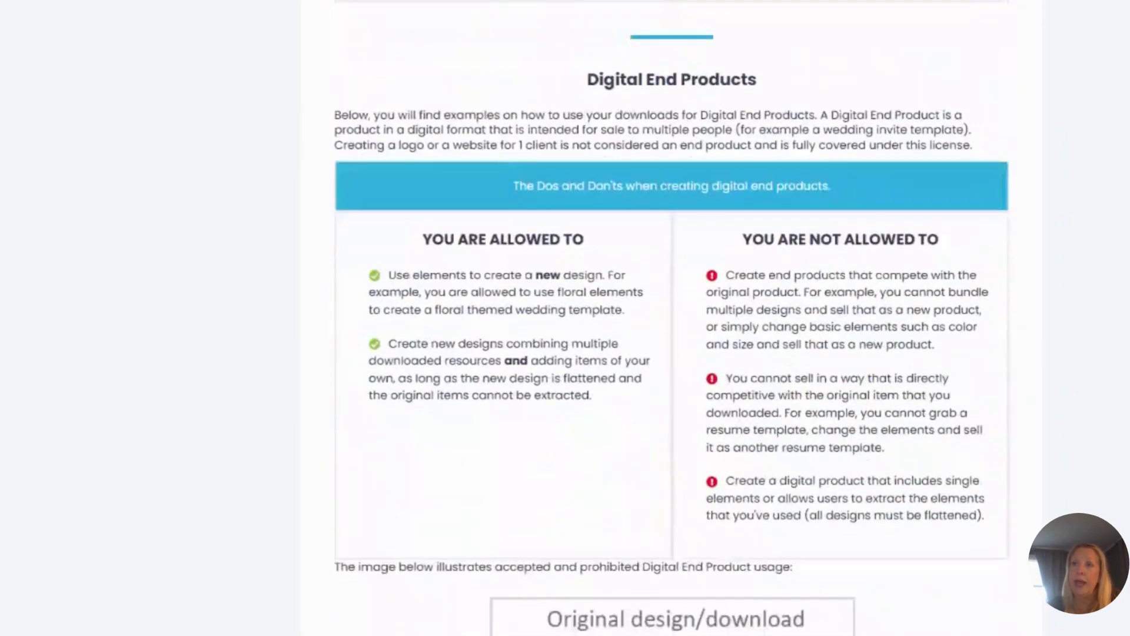
scroll(782, 293, "down", 14)
scroll(782, 293, "up", 4)
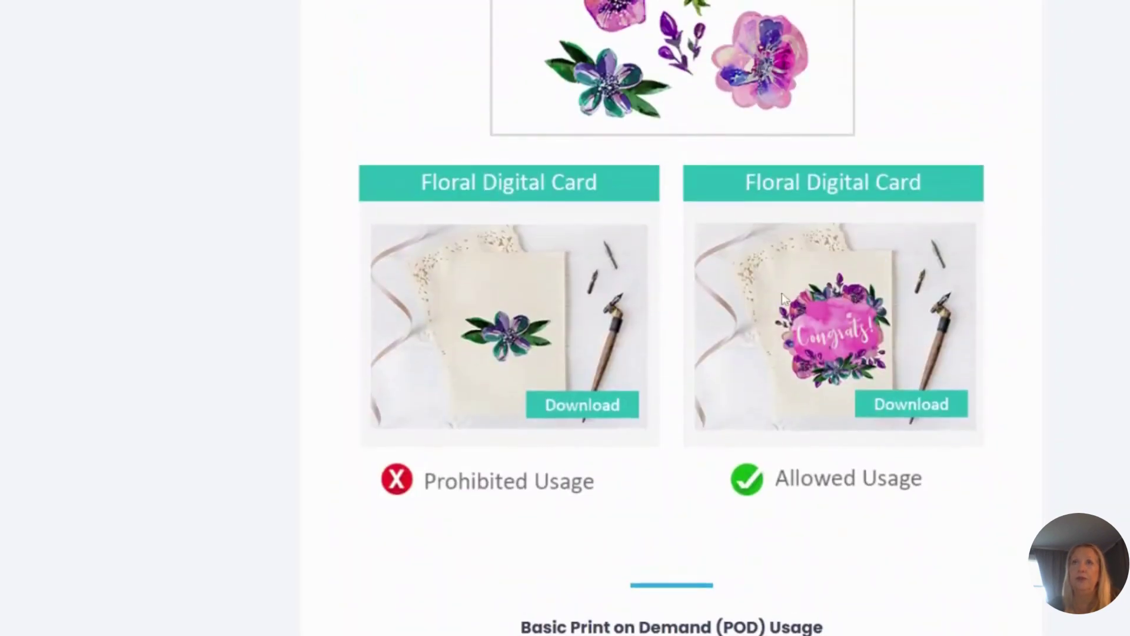
scroll(716, 296, "up", 1)
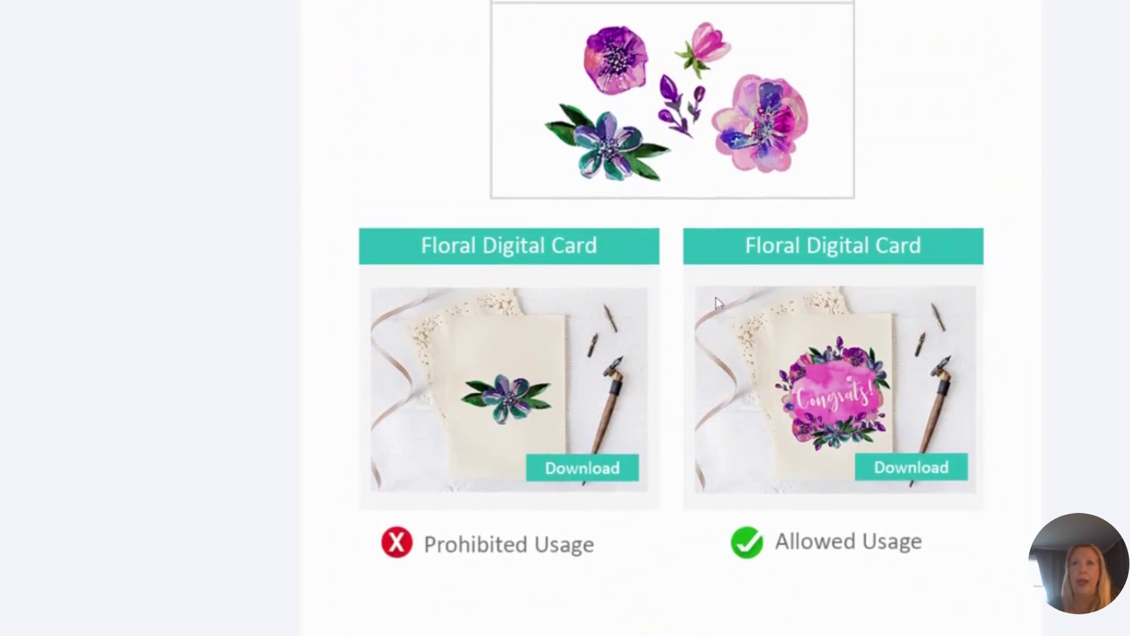
scroll(716, 296, "up", 2)
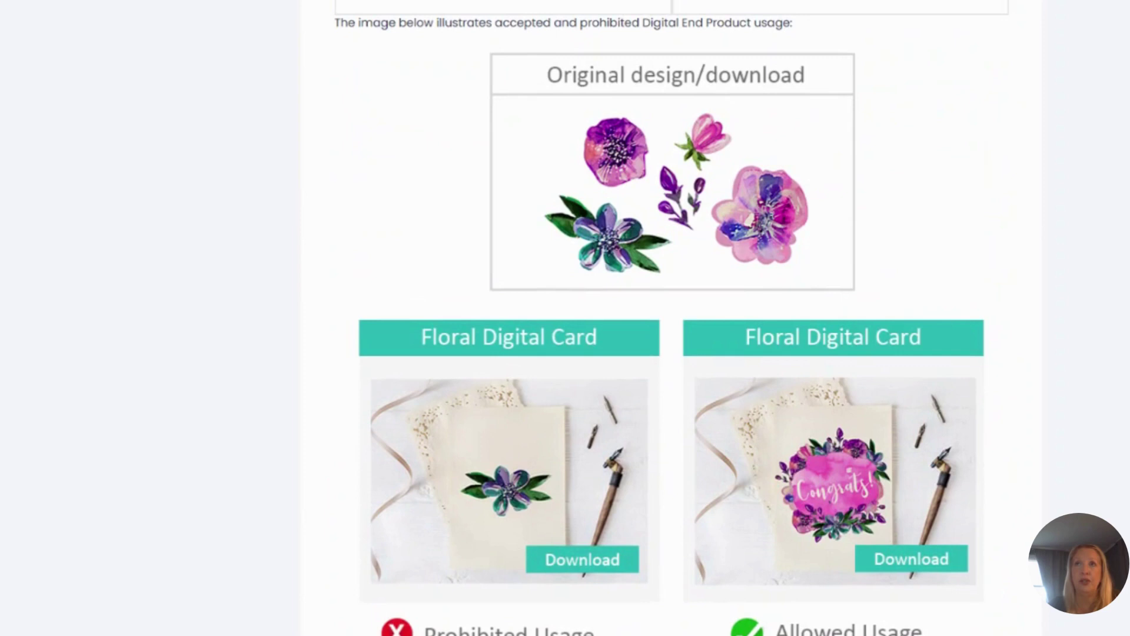
scroll(410, 380, "down", 2)
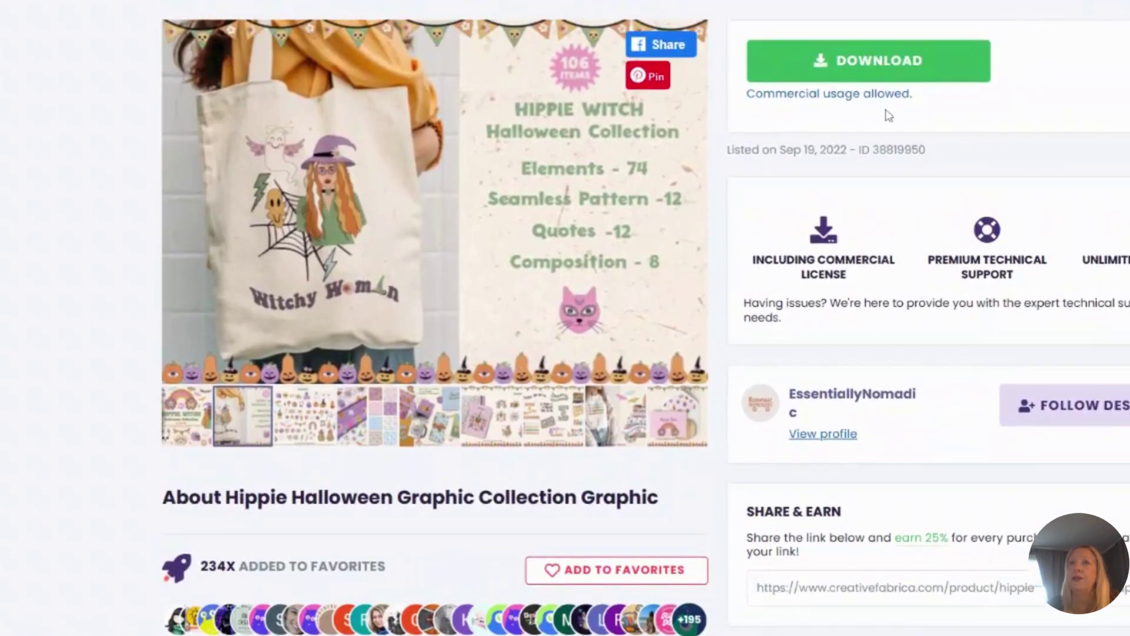
Step: Download the Hippie Halloween Graphic Collection and preview its Elements sheet
left_click(879, 75)
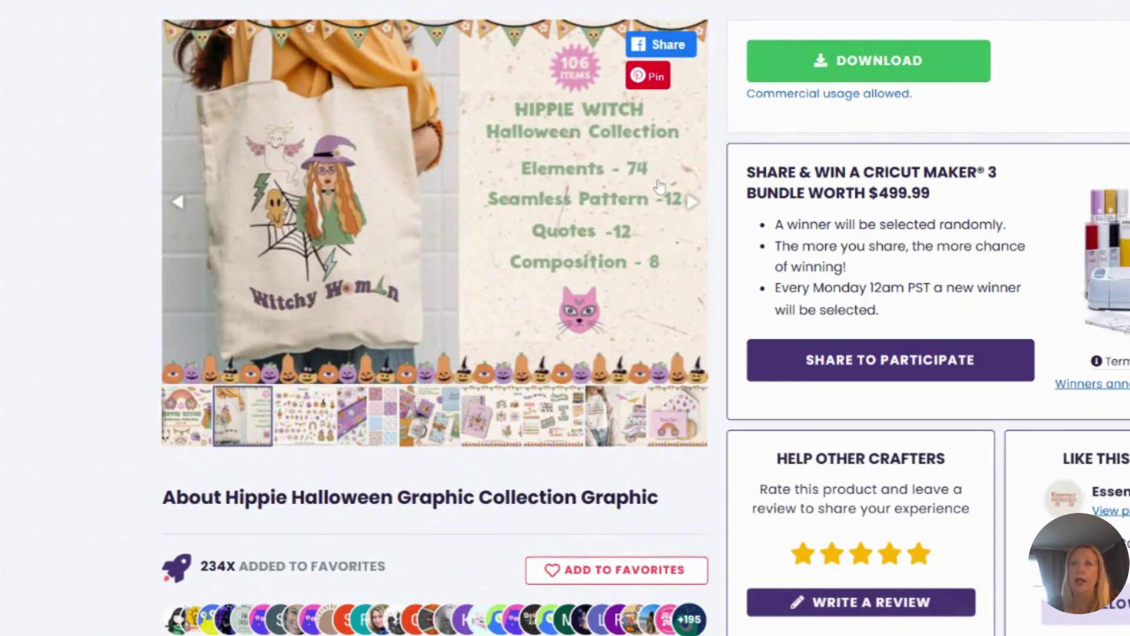
left_click(320, 408)
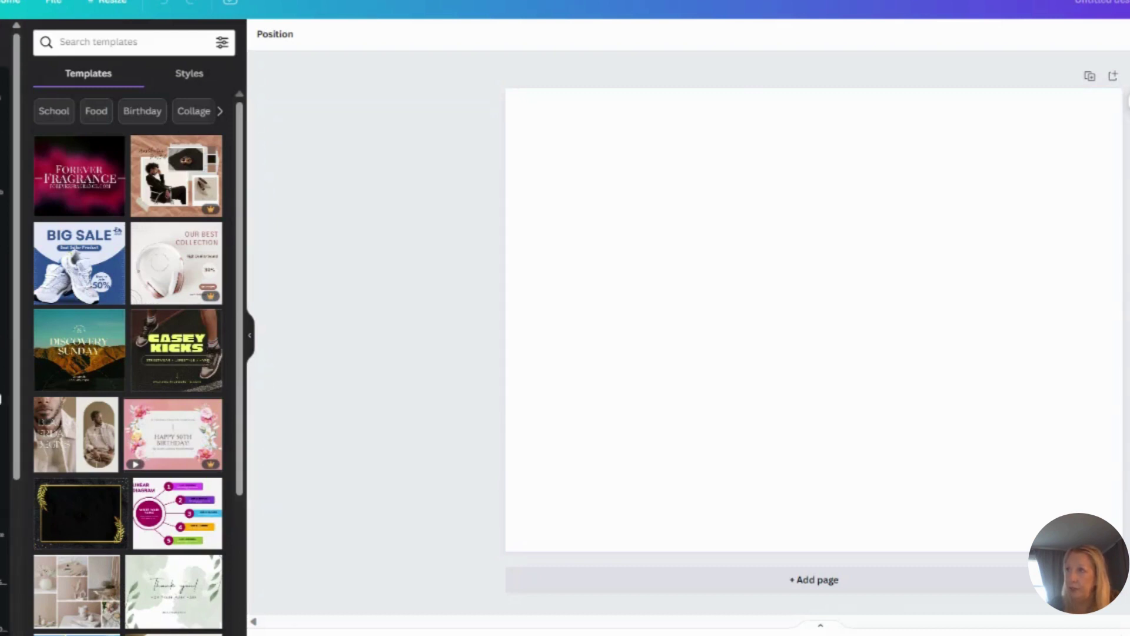
Step: Browse your Canva projects, then open the Halloween Graphics folder and scroll through its images
left_click(5, 403)
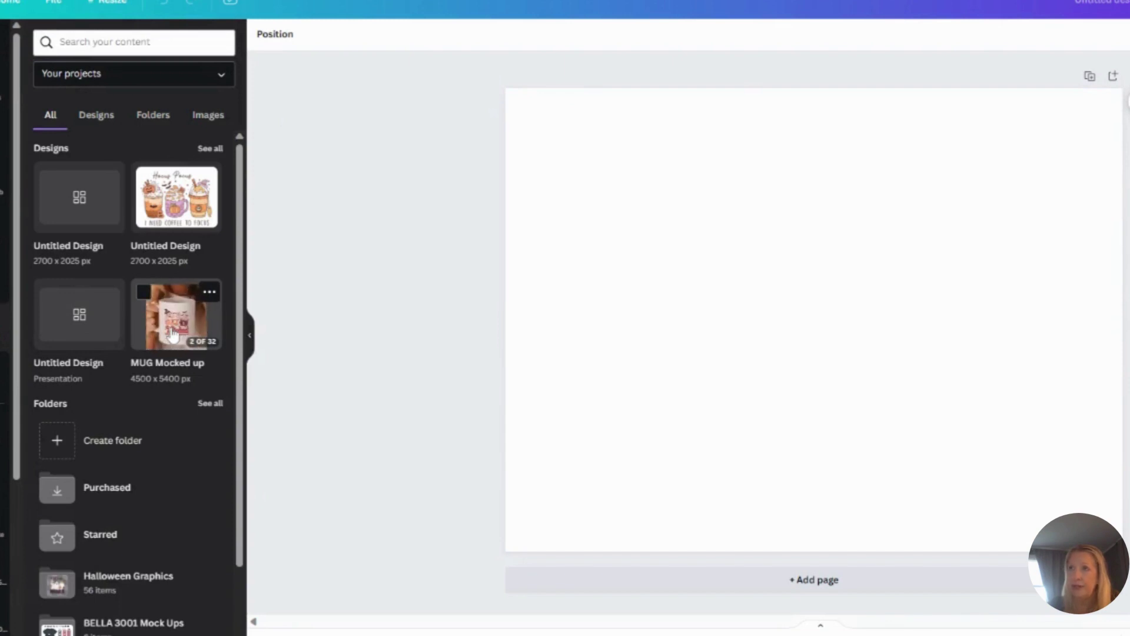
scroll(172, 336, "down", 2)
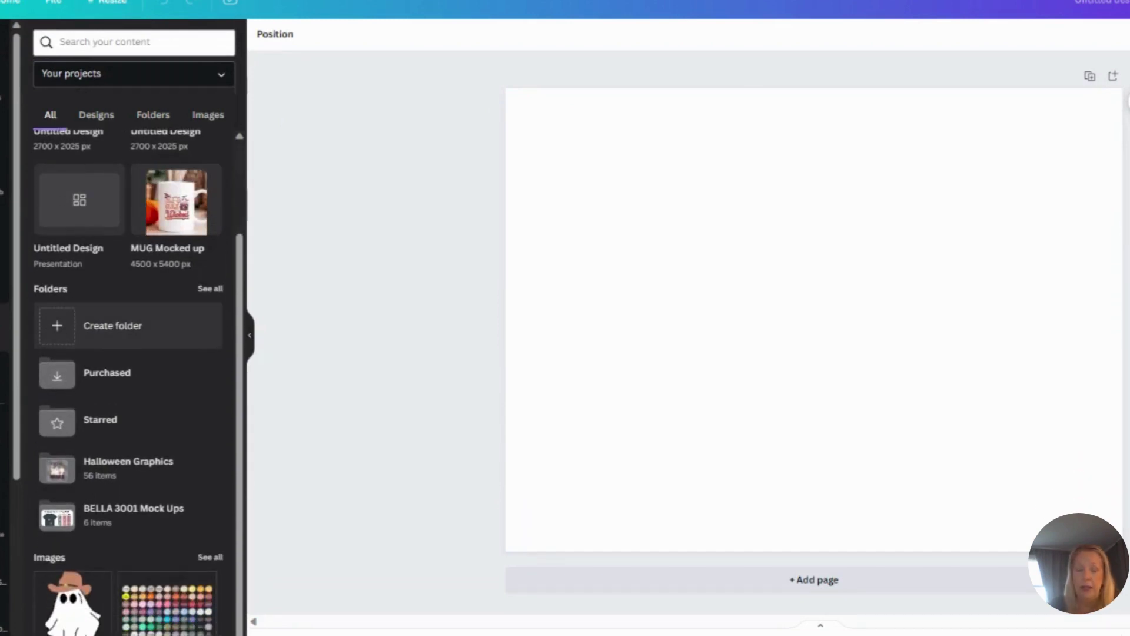
scroll(129, 342, "up", 1)
scroll(130, 353, "up", 1)
scroll(129, 353, "down", 2)
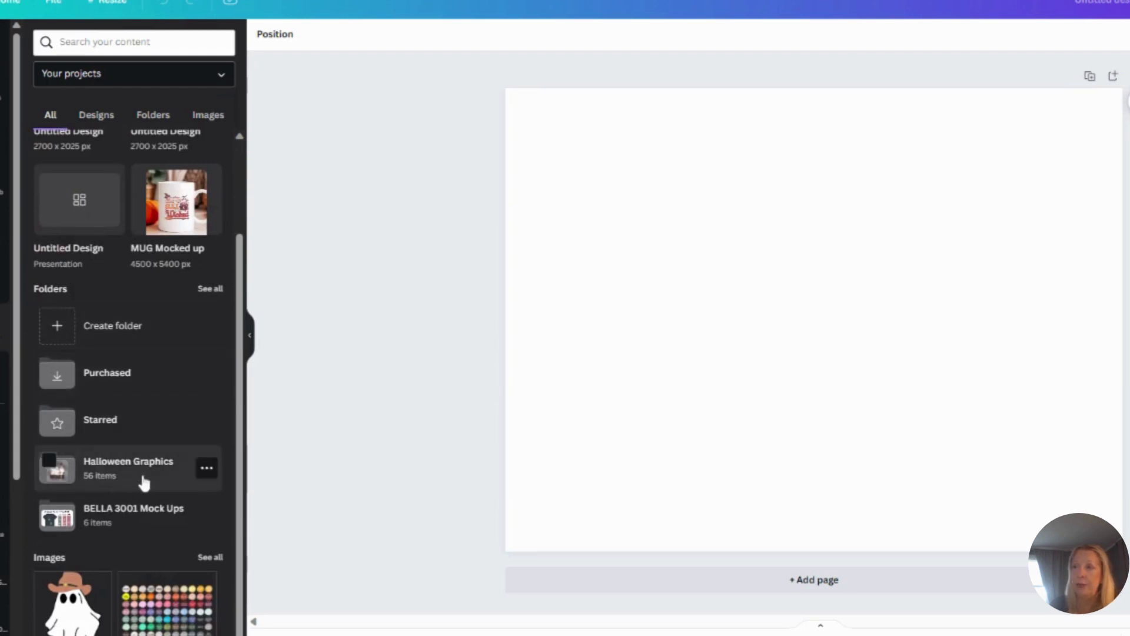
scroll(141, 391, "up", 1)
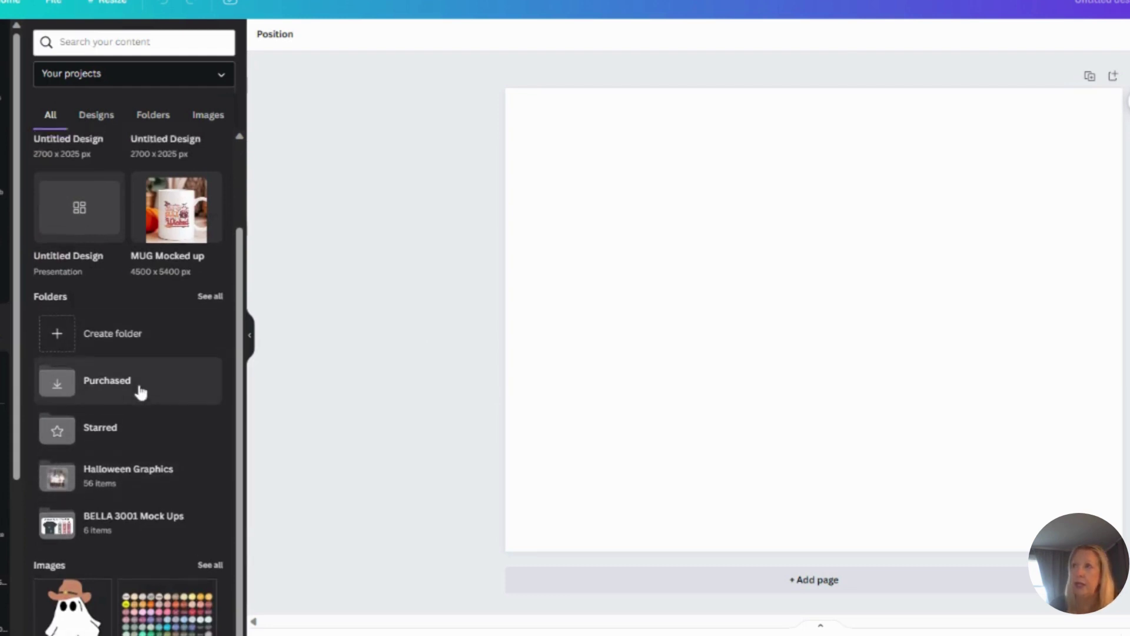
scroll(139, 391, "down", 1)
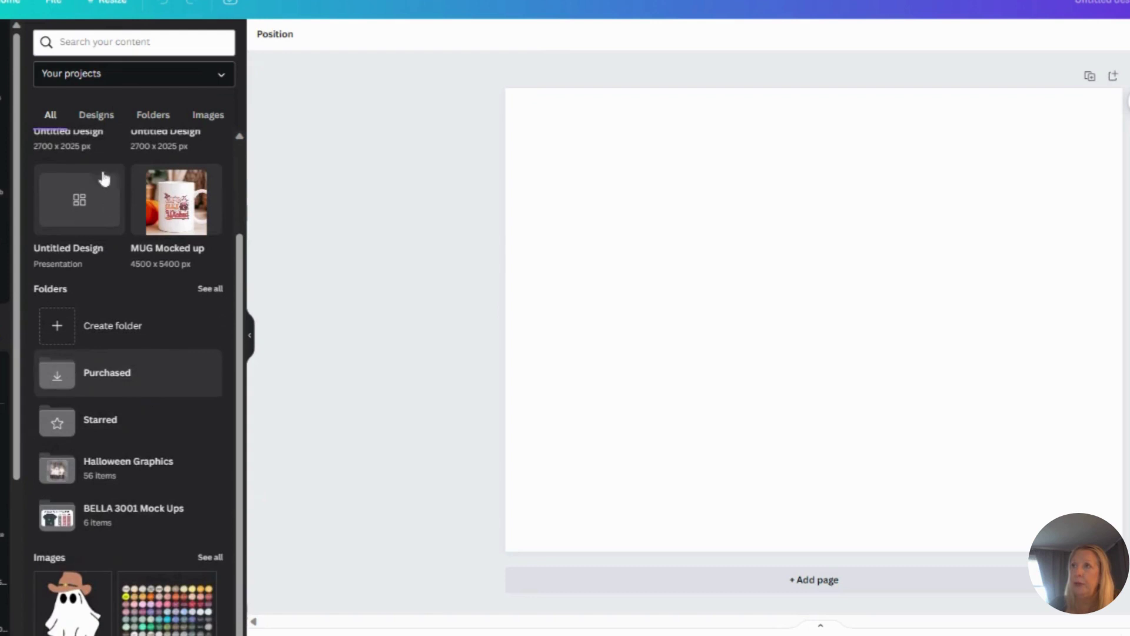
left_click(154, 116)
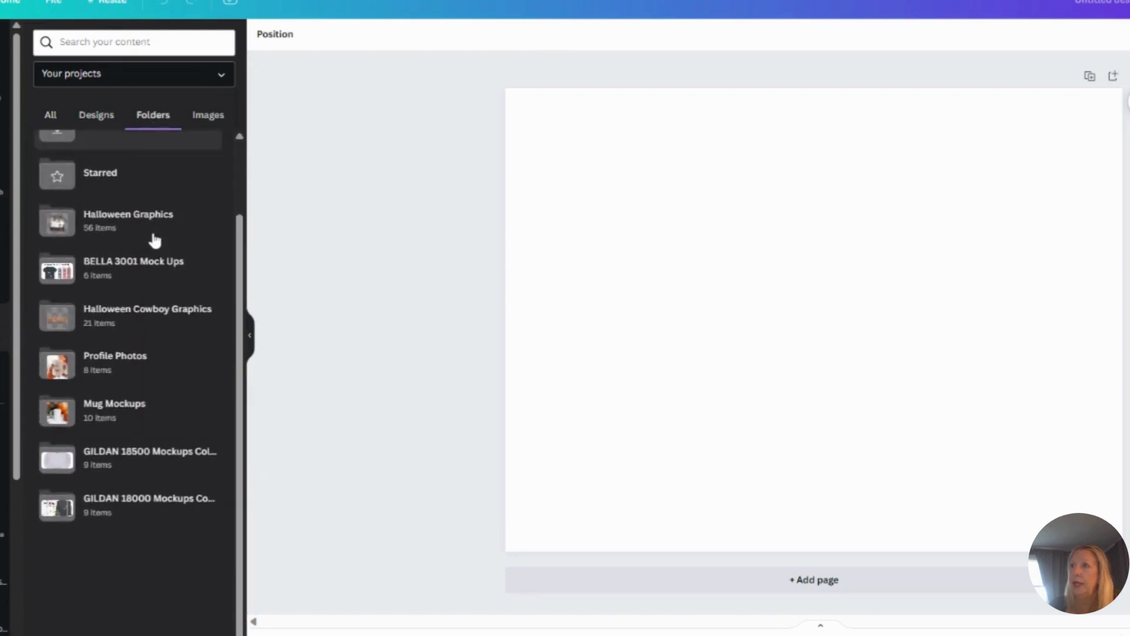
left_click(156, 232)
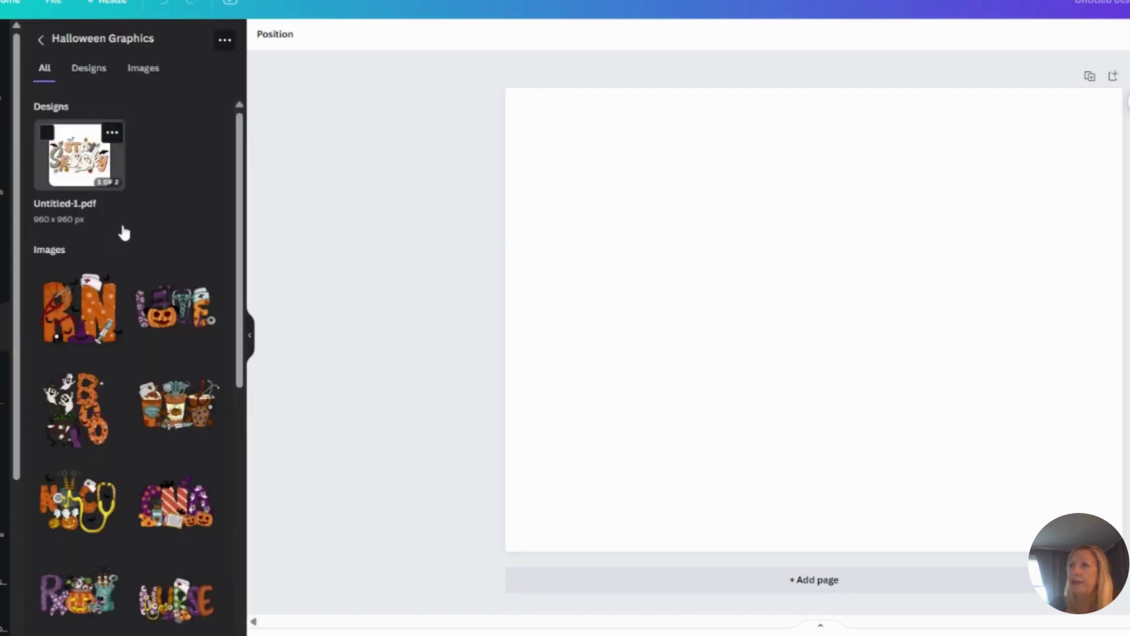
scroll(123, 233, "down", 8)
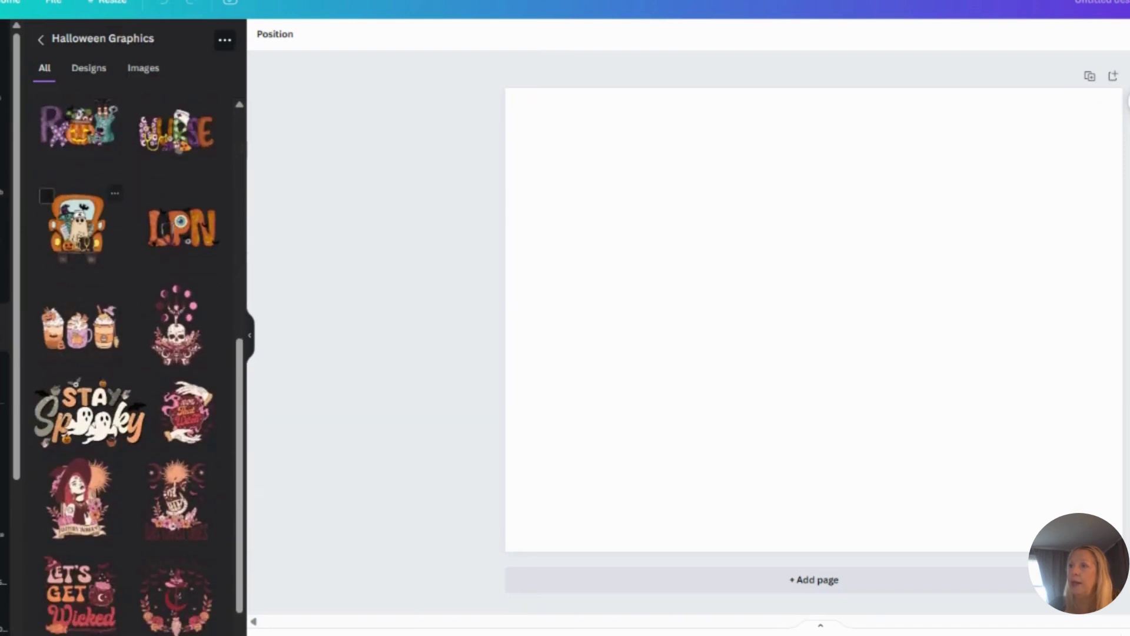
scroll(93, 254, "down", 1)
Step: Add the Hocus Pocus coffee-cups graphic and stretch it across the page, revealing the full slogan
left_click(93, 254)
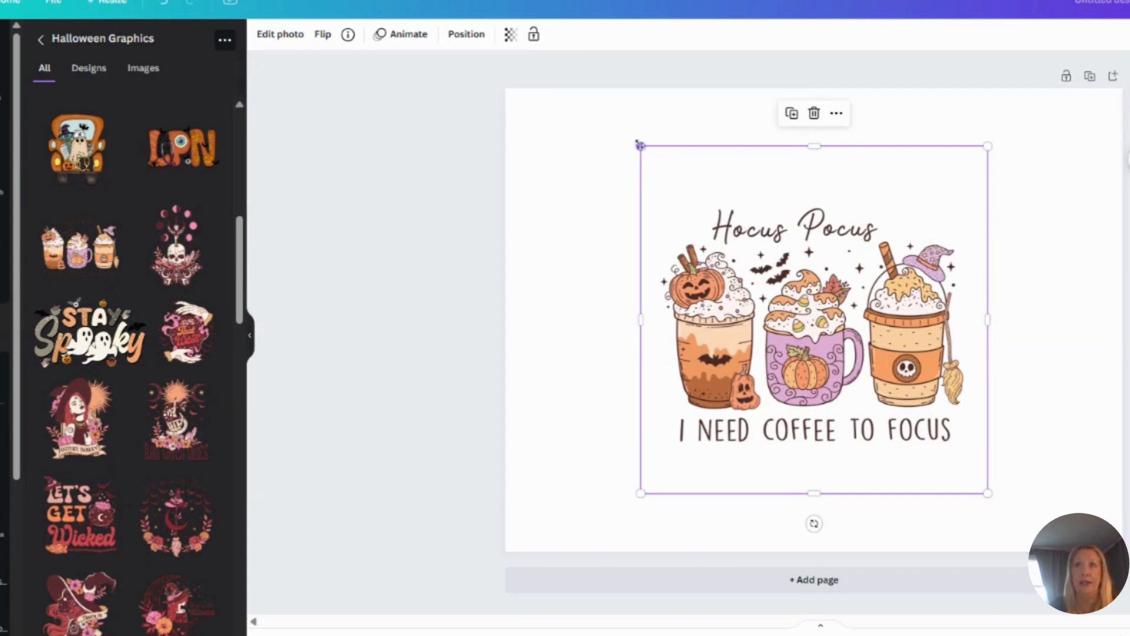
left_click_drag(640, 145, 565, 70)
left_click_drag(671, 186, 596, 196)
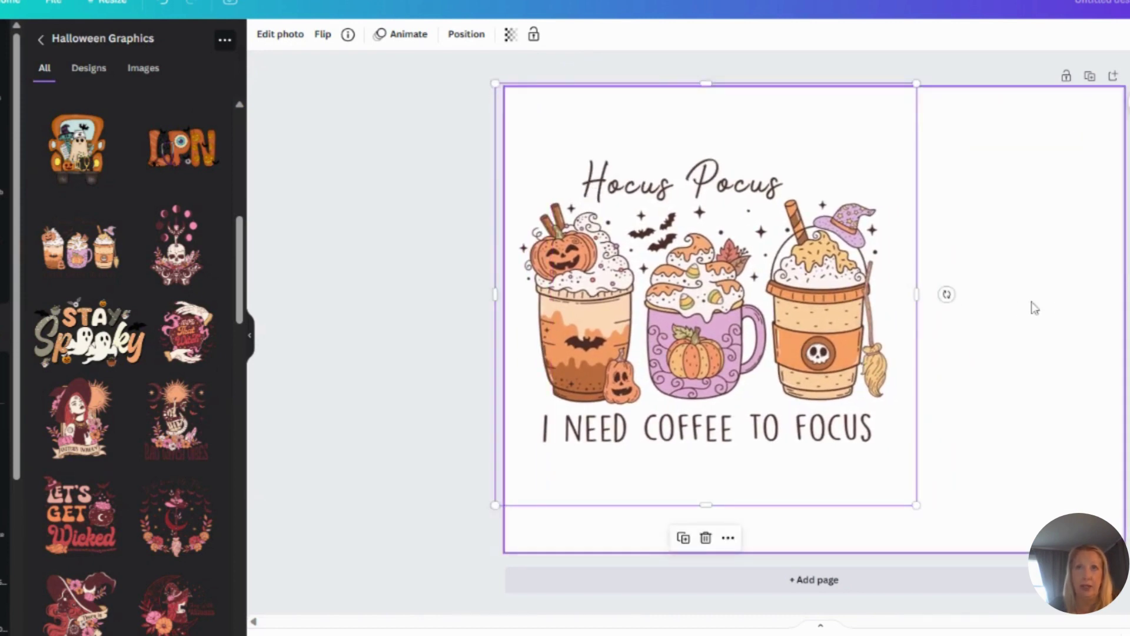
left_click_drag(917, 294, 1123, 297)
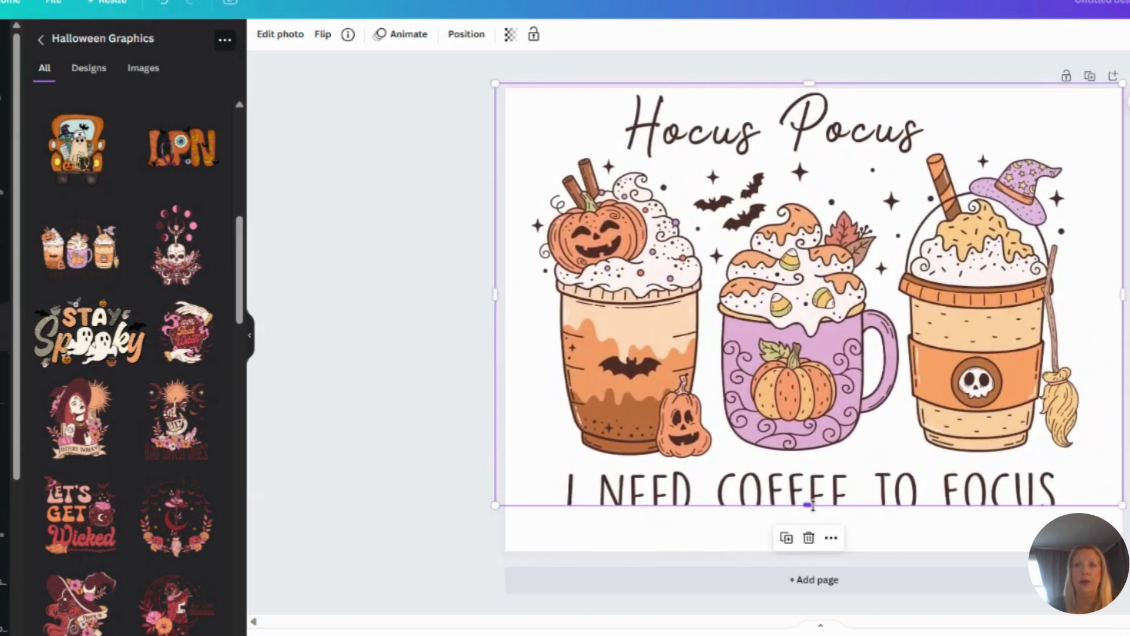
left_click_drag(812, 505, 809, 552)
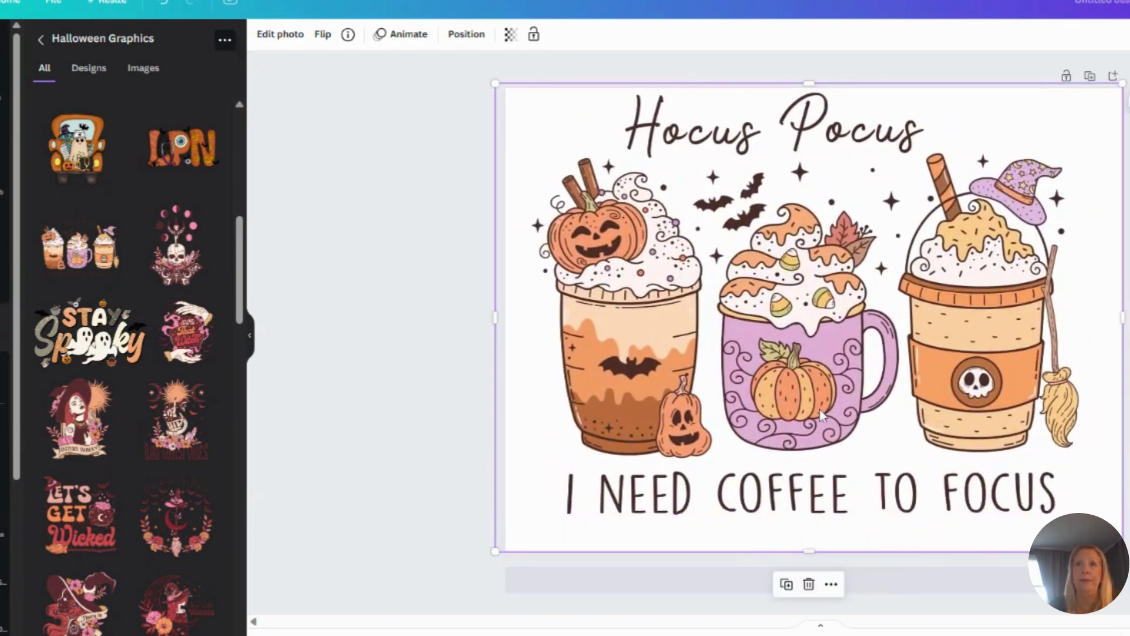
left_click_drag(823, 415, 823, 418)
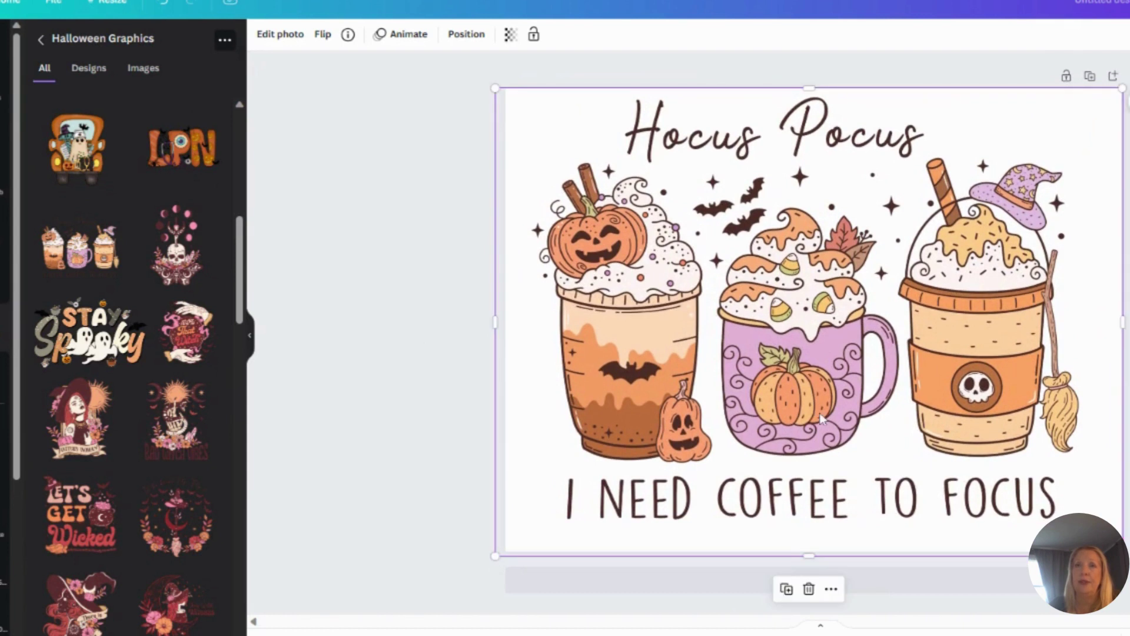
left_click(675, 262)
double_click(839, 186)
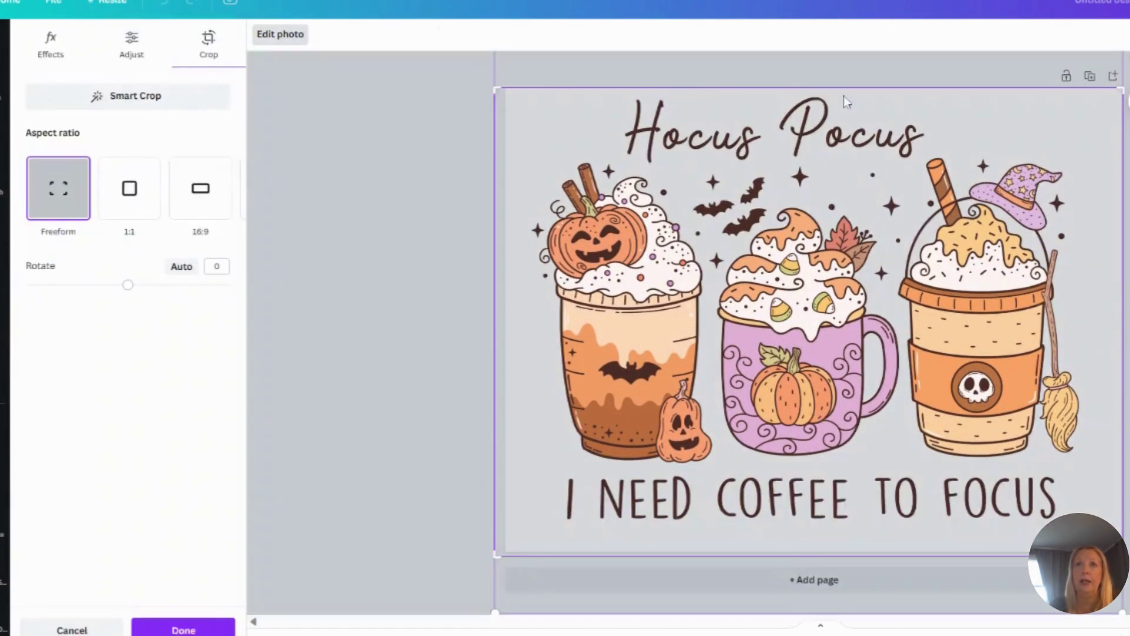
left_click(457, 265)
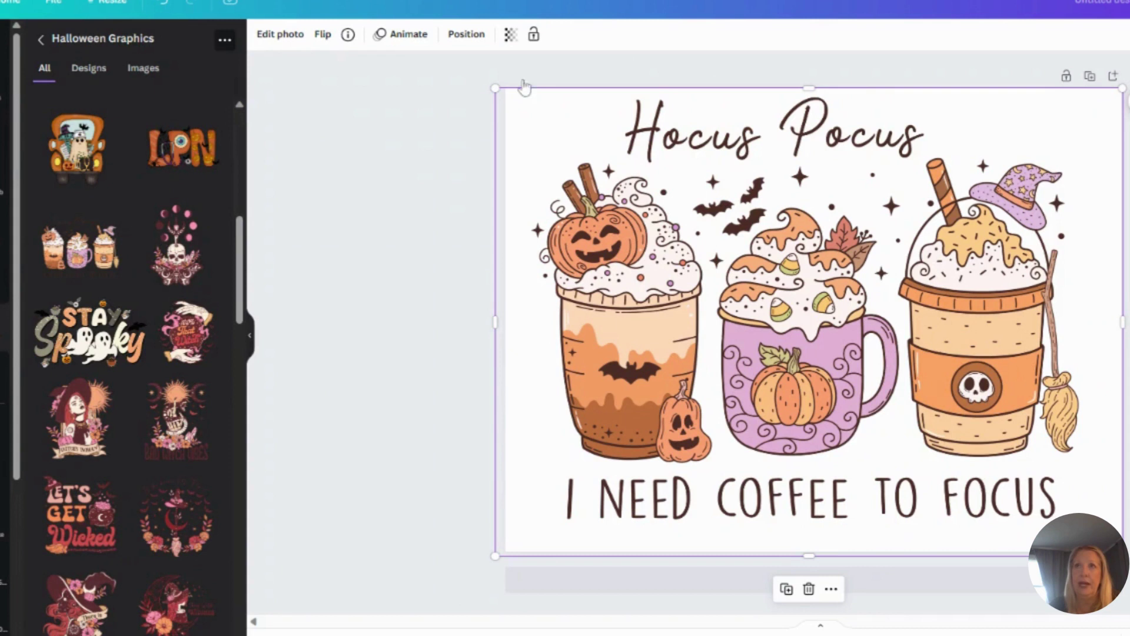
left_click(418, 280)
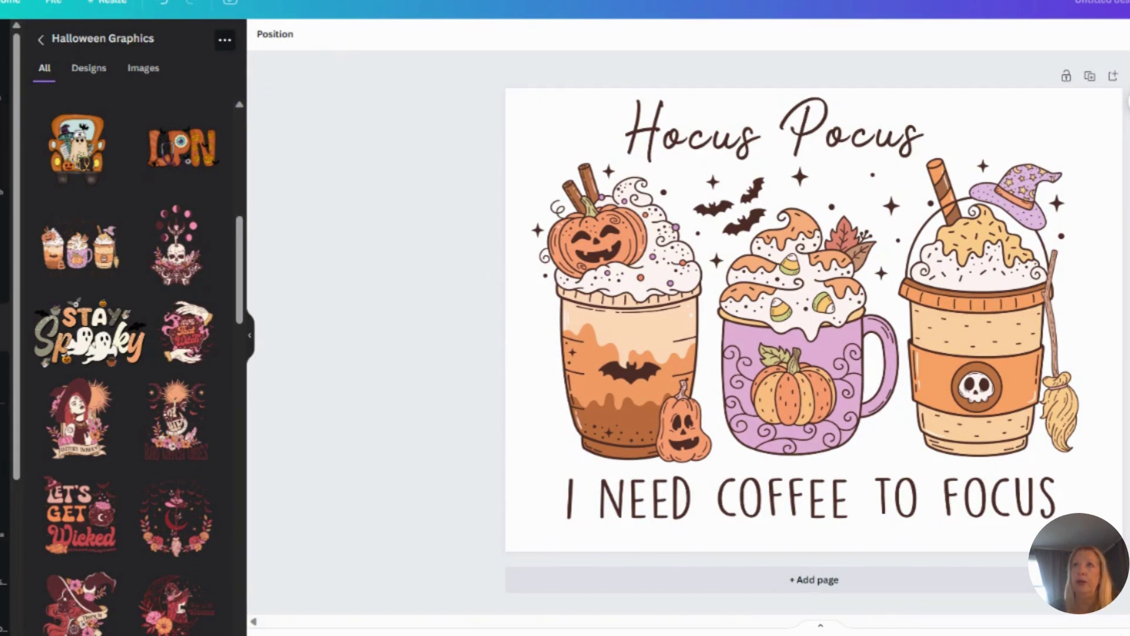
left_click(712, 320)
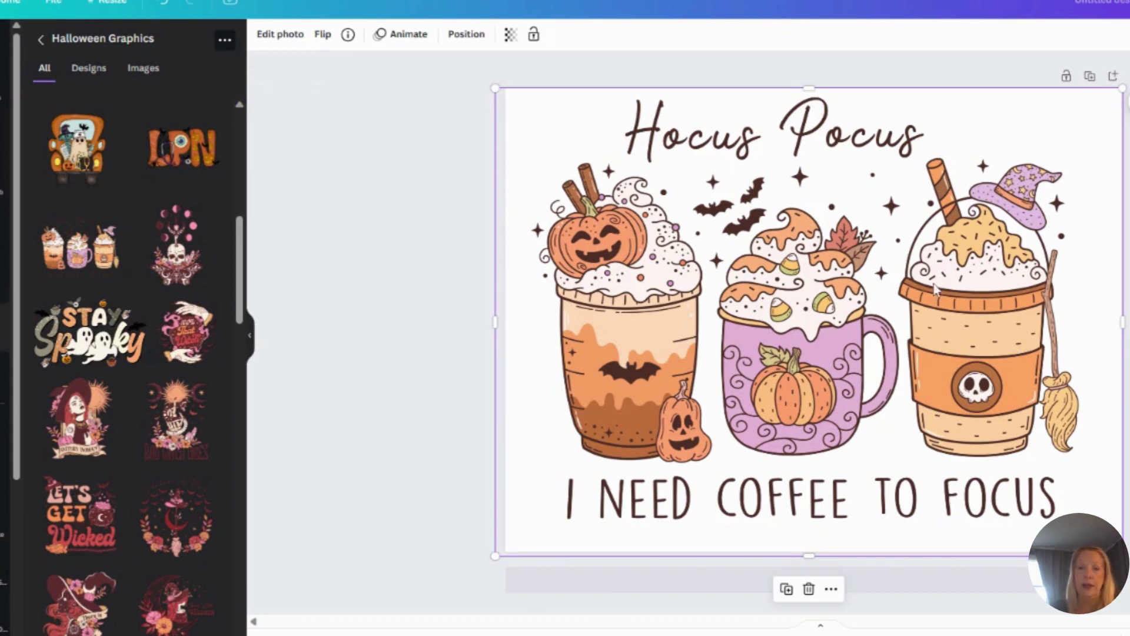
Step: Shift the coffee-cups graphic slightly right and bring up its Edit photo tools
mouse_move(796, 287)
left_mouse_down()
mouse_move(834, 287)
mouse_move(806, 284)
left_mouse_up()
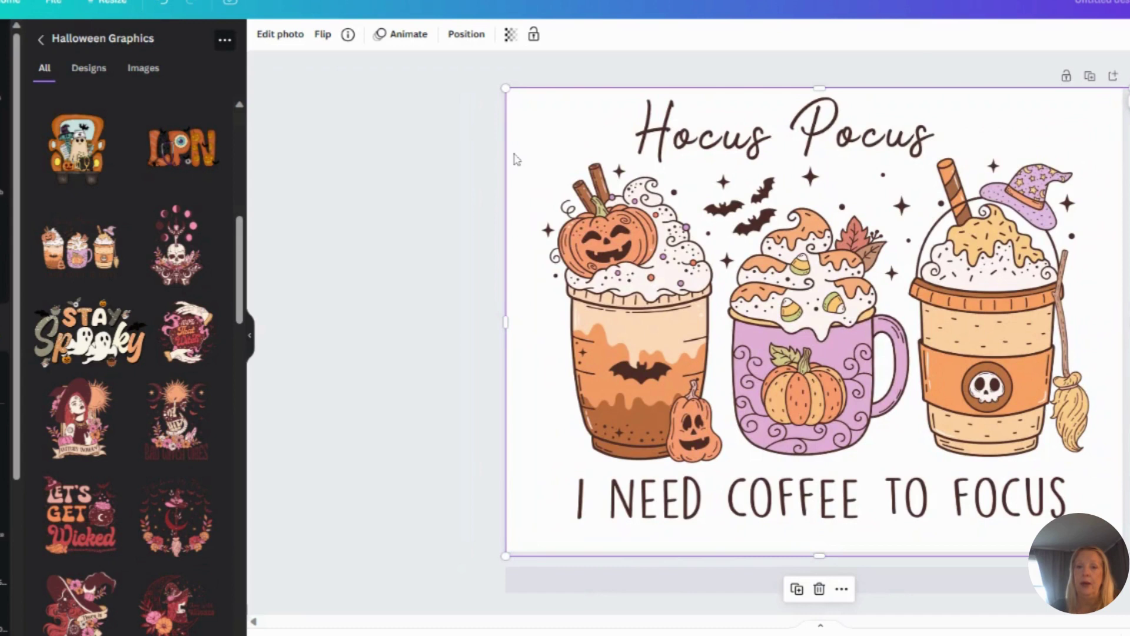
left_click(280, 34)
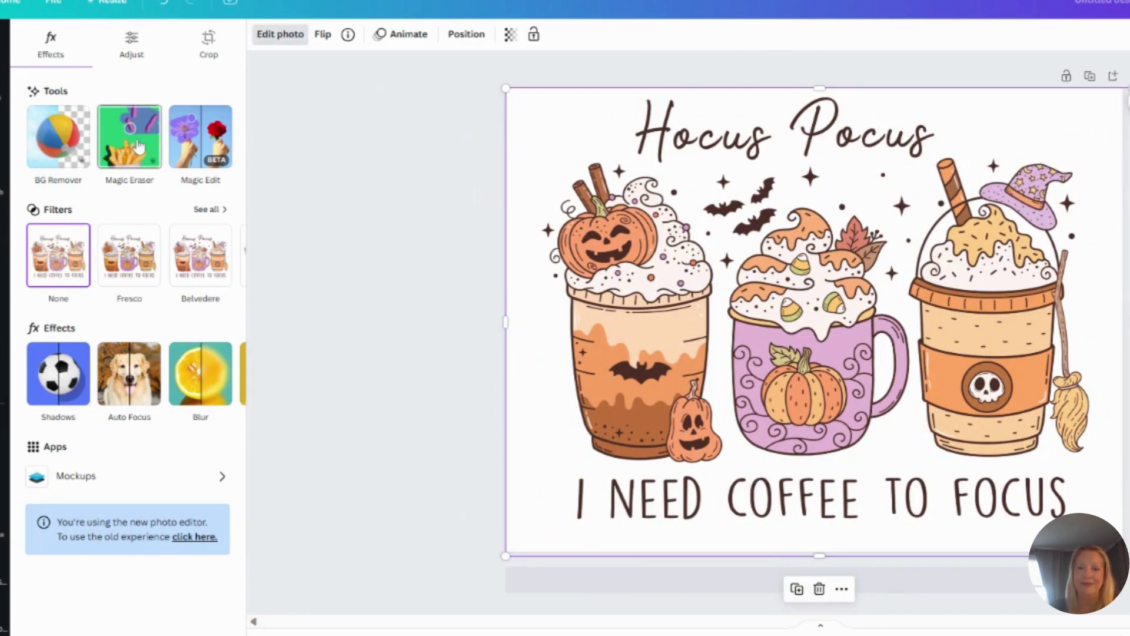
Step: Activate Magic Eraser with brush size 18 and zoom in on the Hocus Pocus lettering
left_click(137, 145)
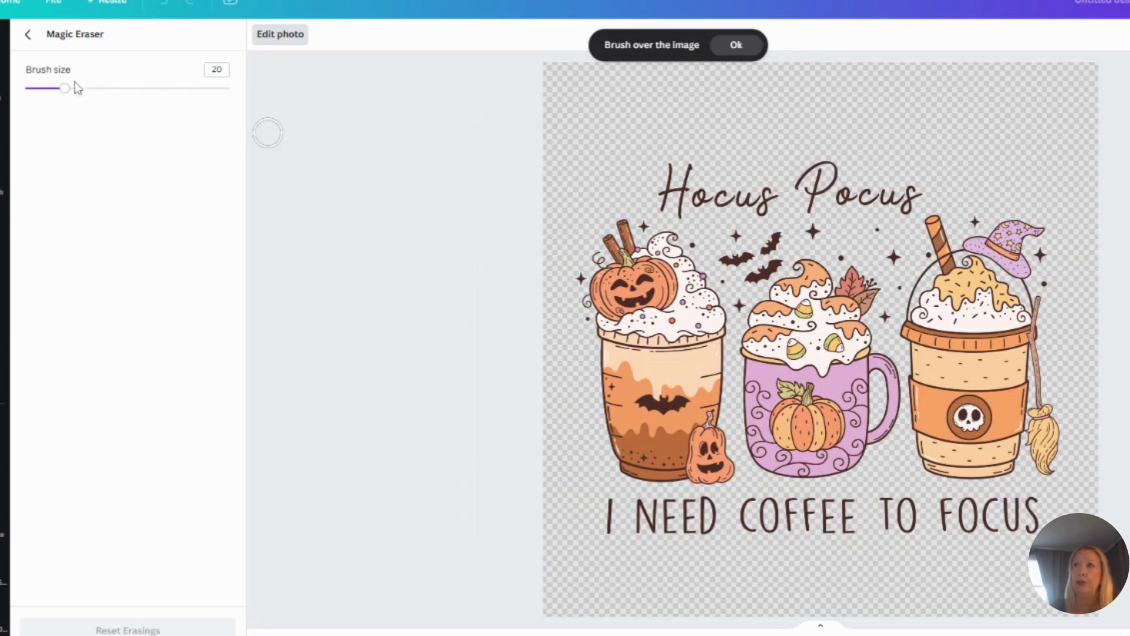
mouse_move(65, 88)
left_mouse_down()
mouse_move(108, 89)
mouse_move(60, 89)
left_mouse_up()
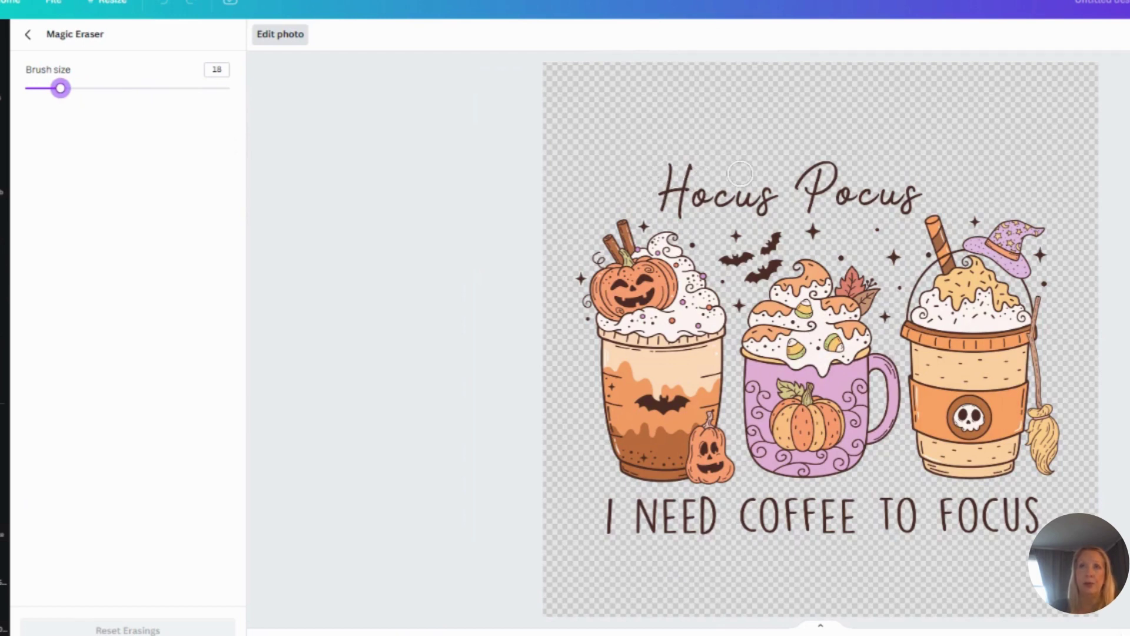
scroll(767, 144, "up", 3)
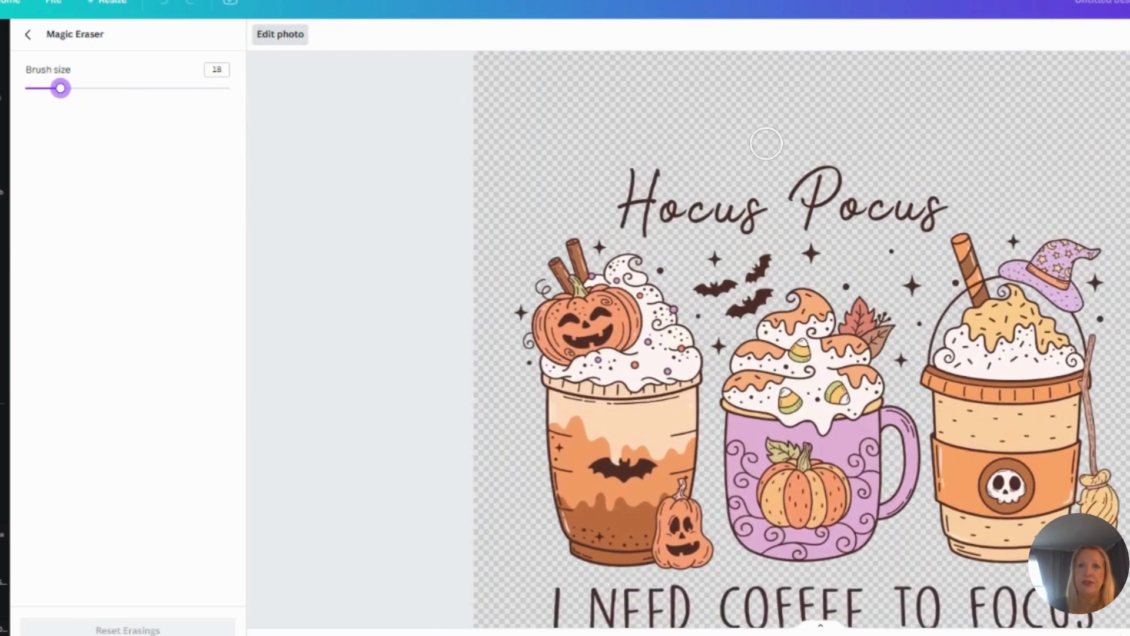
scroll(766, 143, "up", 4)
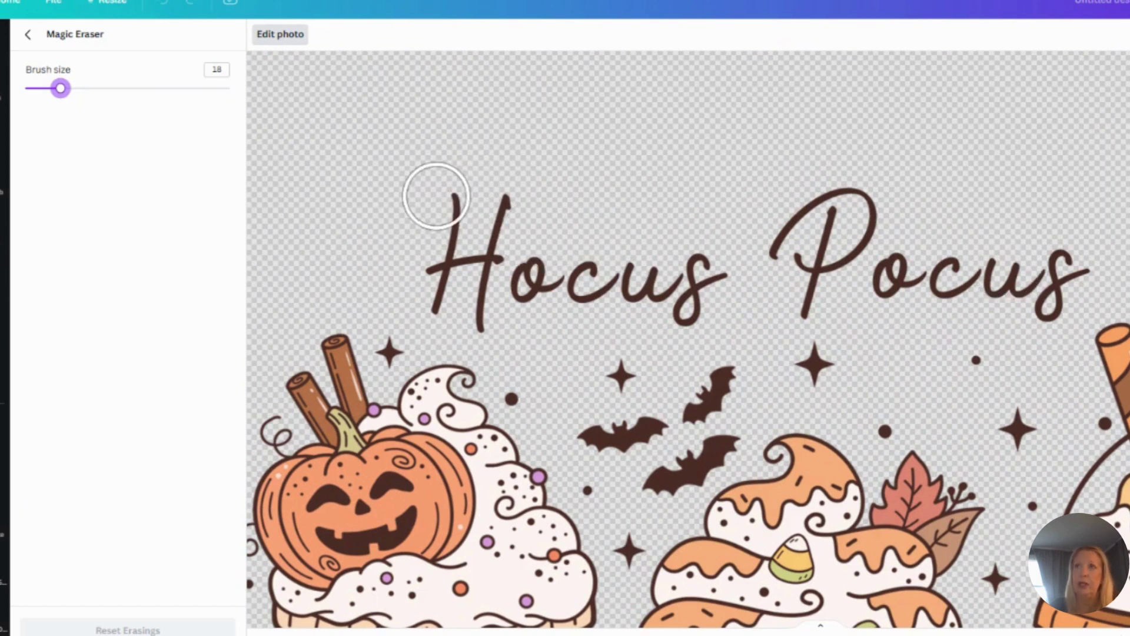
Step: Brush away the Hocus Pocus title, including the leftover 'ocus' letters, and close Magic Eraser
mouse_move(436, 194)
left_mouse_down()
mouse_move(497, 196)
mouse_move(521, 215)
mouse_move(428, 253)
mouse_move(428, 274)
mouse_move(468, 308)
mouse_move(488, 314)
mouse_move(509, 275)
mouse_move(492, 246)
mouse_move(517, 267)
mouse_move(670, 291)
mouse_move(702, 308)
mouse_move(716, 268)
mouse_move(839, 185)
mouse_move(863, 184)
mouse_move(871, 223)
mouse_move(773, 295)
mouse_move(774, 322)
mouse_move(815, 318)
left_mouse_up()
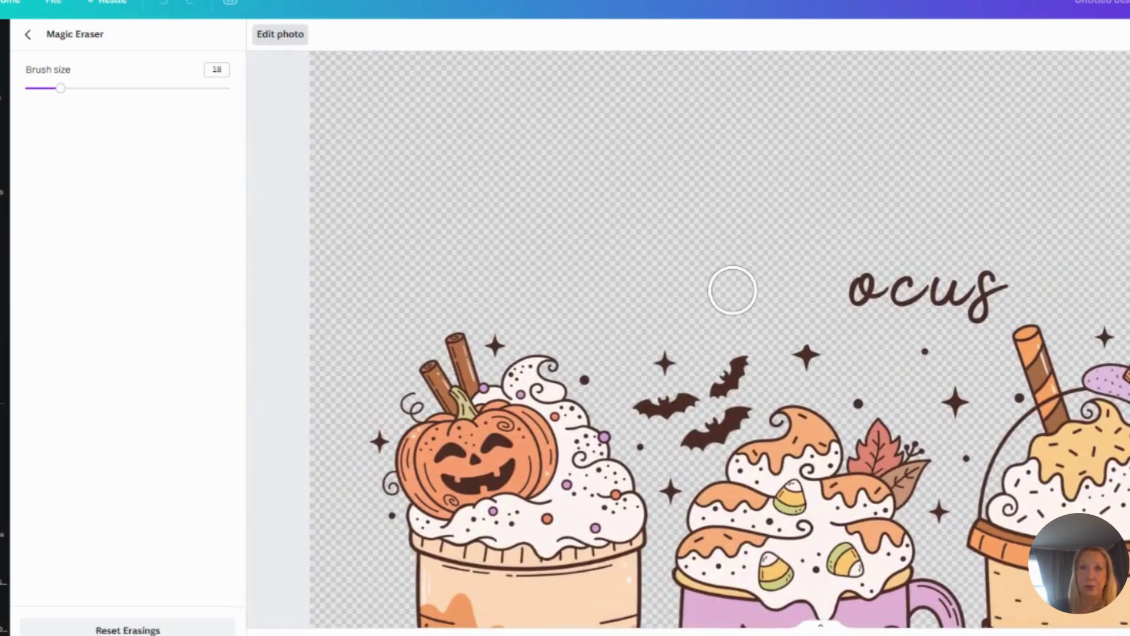
mouse_move(828, 217)
left_mouse_down()
mouse_move(864, 236)
mouse_move(867, 211)
mouse_move(864, 227)
mouse_move(928, 240)
mouse_move(939, 215)
left_mouse_up()
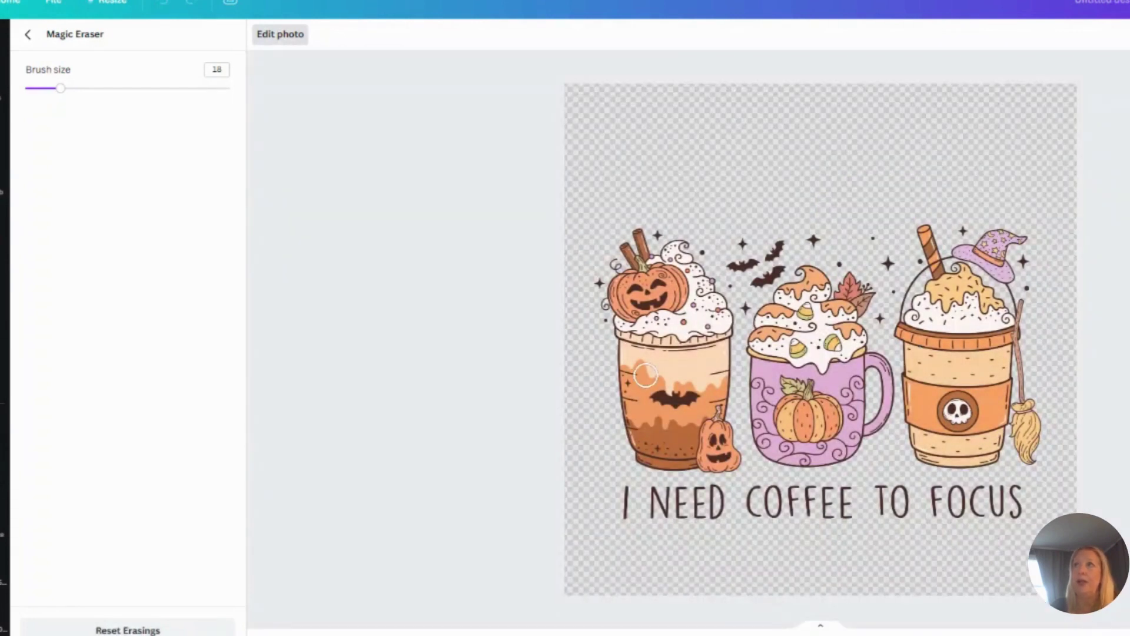
left_click(27, 34)
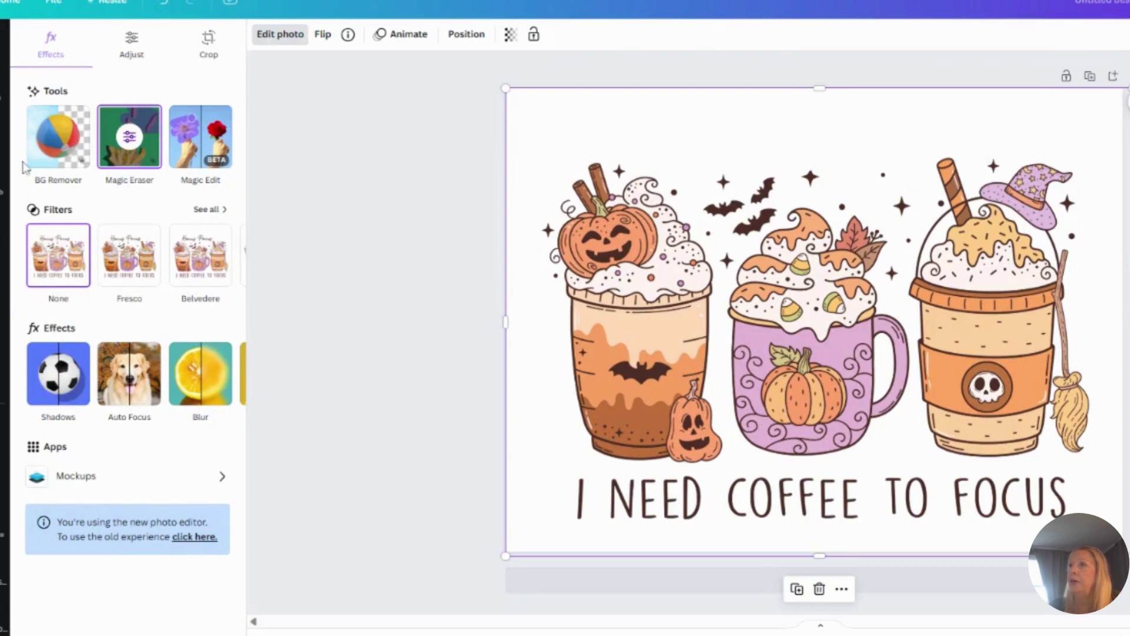
Step: Add a title text box above the cups reading 'coffee time'
left_click(13, 146)
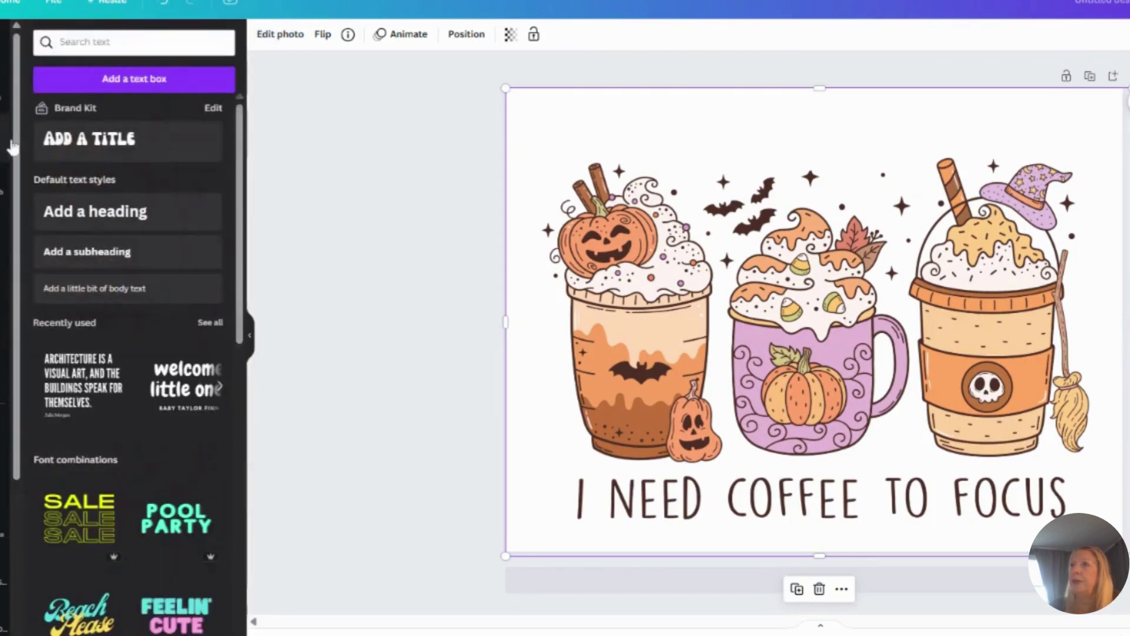
left_click(139, 152)
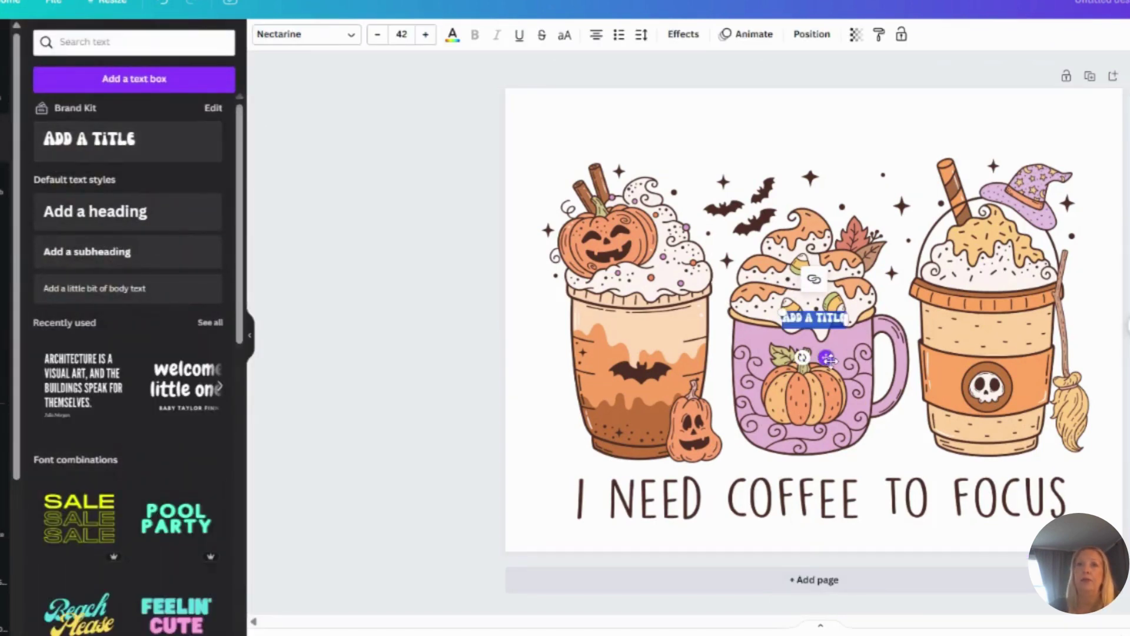
left_click_drag(827, 357, 821, 183)
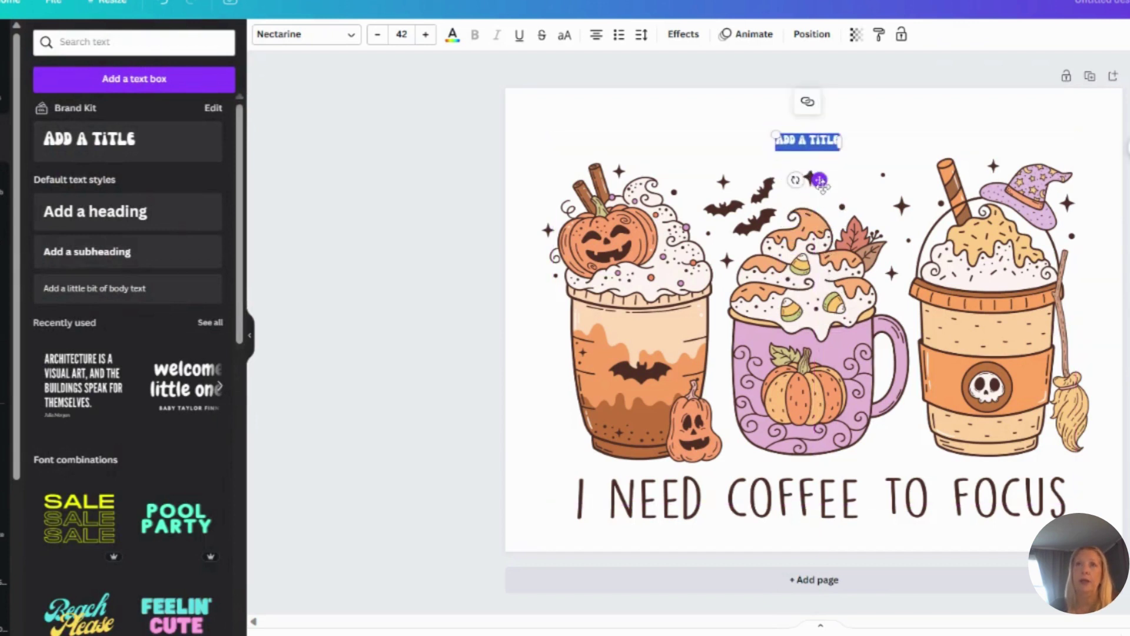
type("cof")
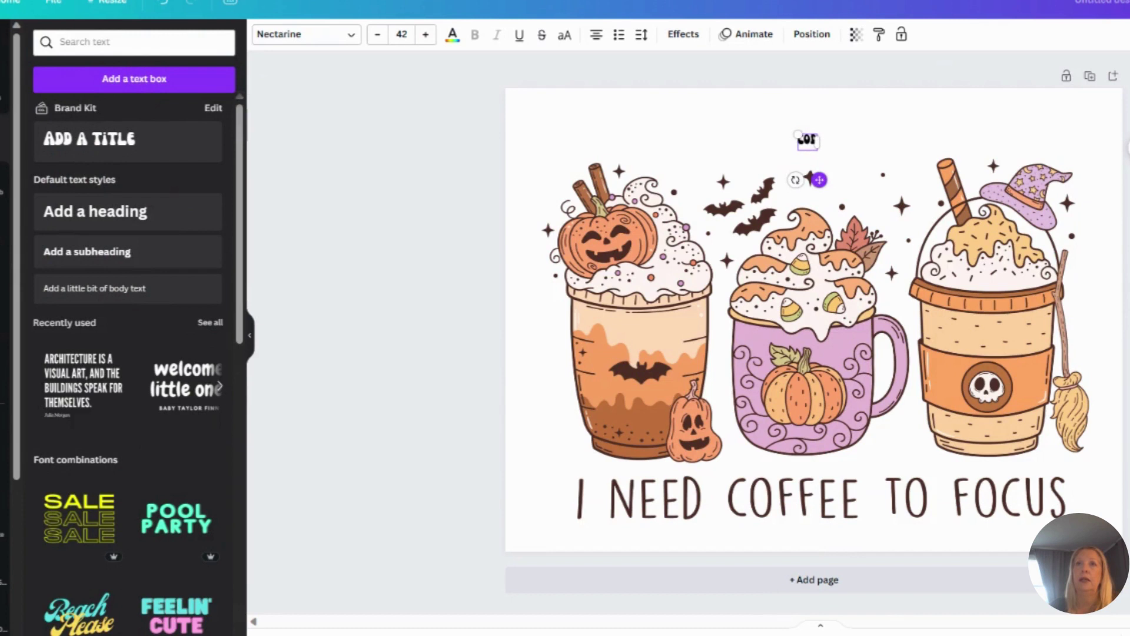
type("fe")
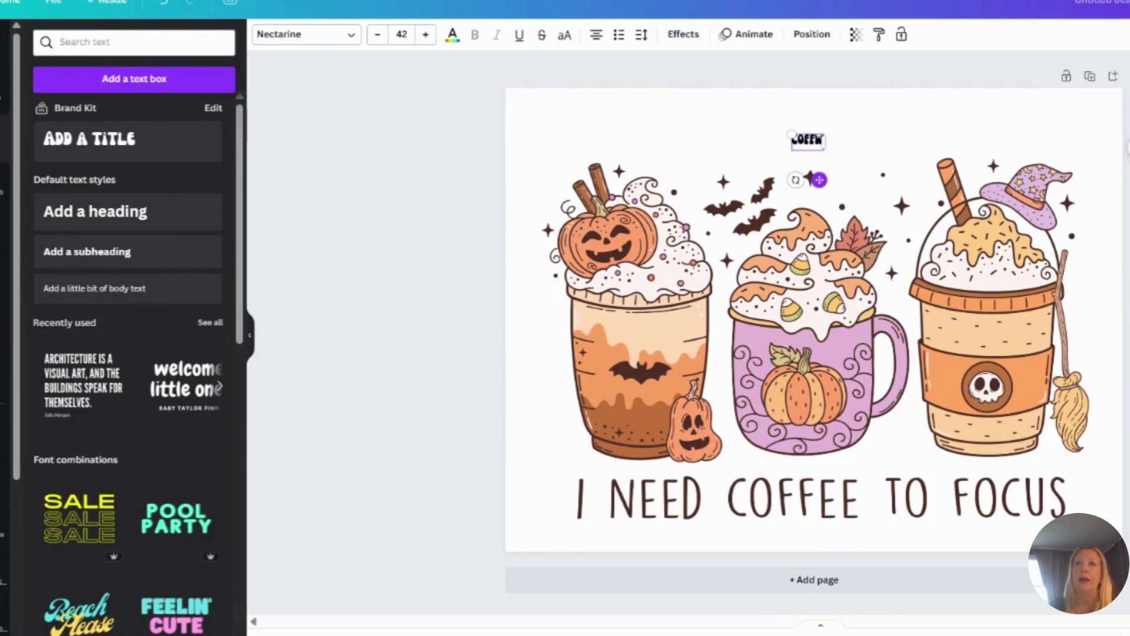
type("e f")
key("BackSpace")
key("BackSpace")
key("BackSpace")
key("BackSpace")
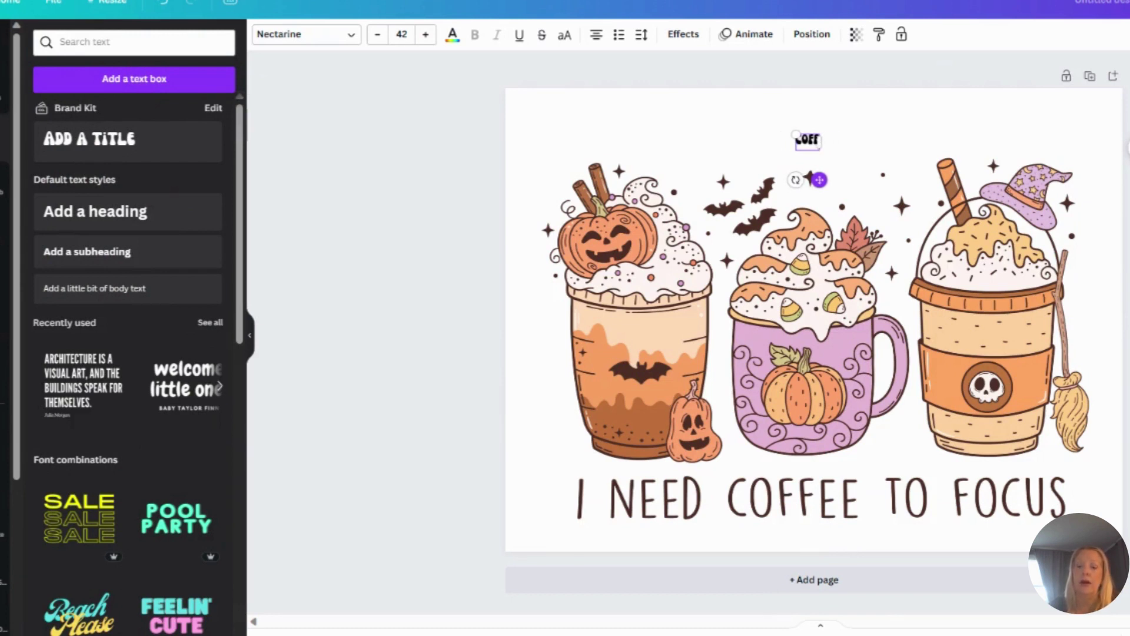
type("e")
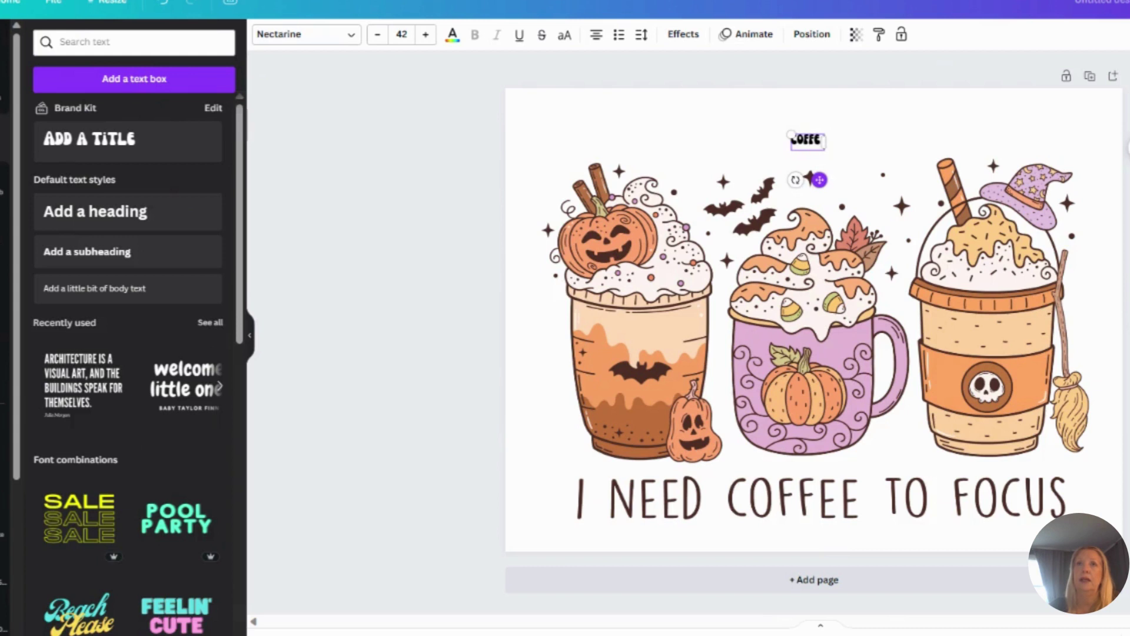
type("e time")
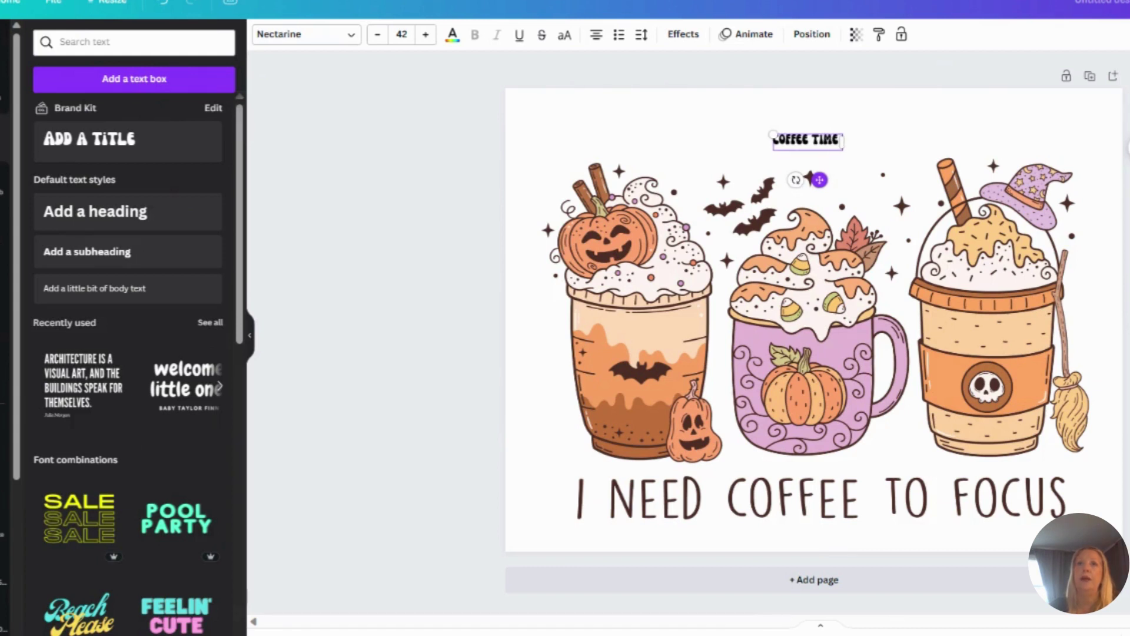
Step: Enlarge the COFFEE TIME heading to about size 134 and centre it above the cups
left_click_drag(773, 135, 612, 139)
left_click_drag(770, 120, 802, 148)
left_click(973, 201)
key("Escape")
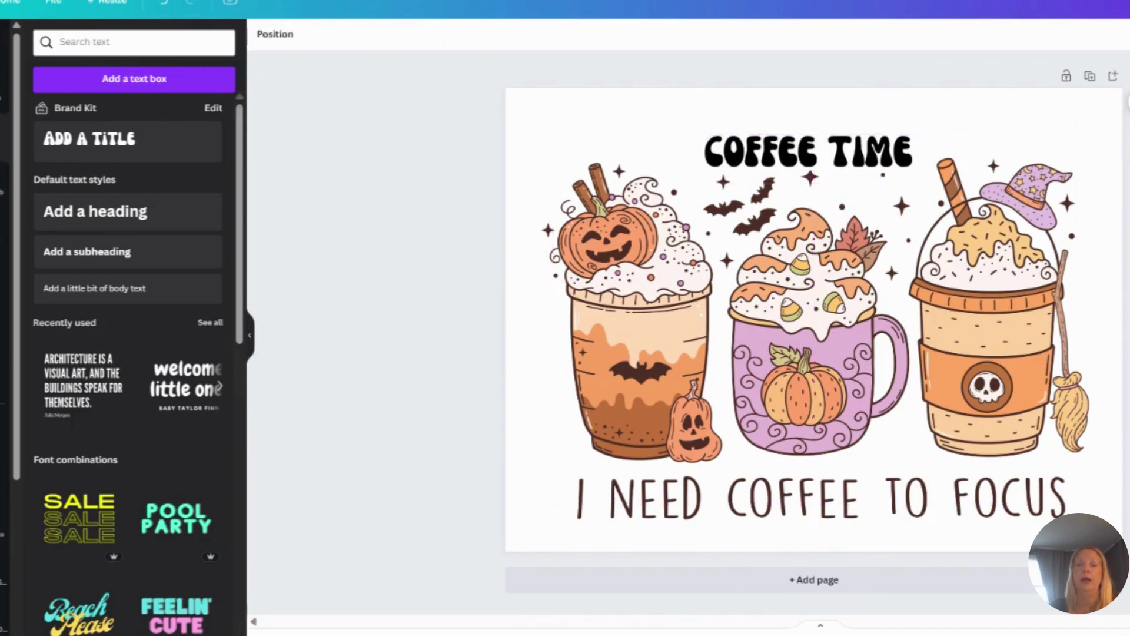
Step: Zoom out to view the whole page and reselect the coffee-cup image
key("ctrl+minus")
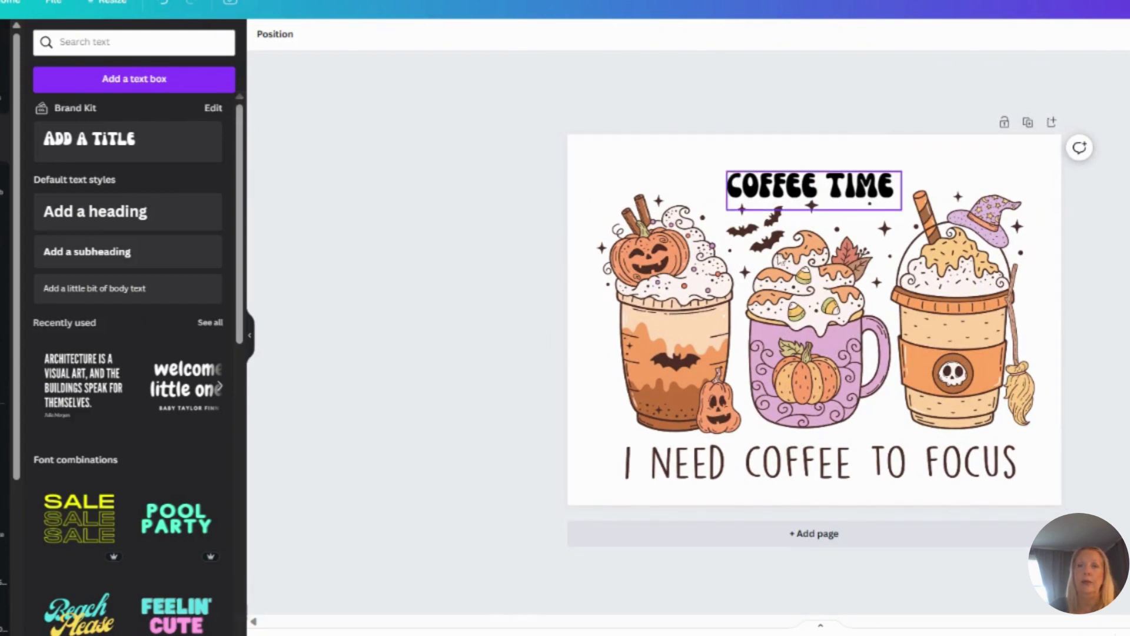
left_click(940, 467)
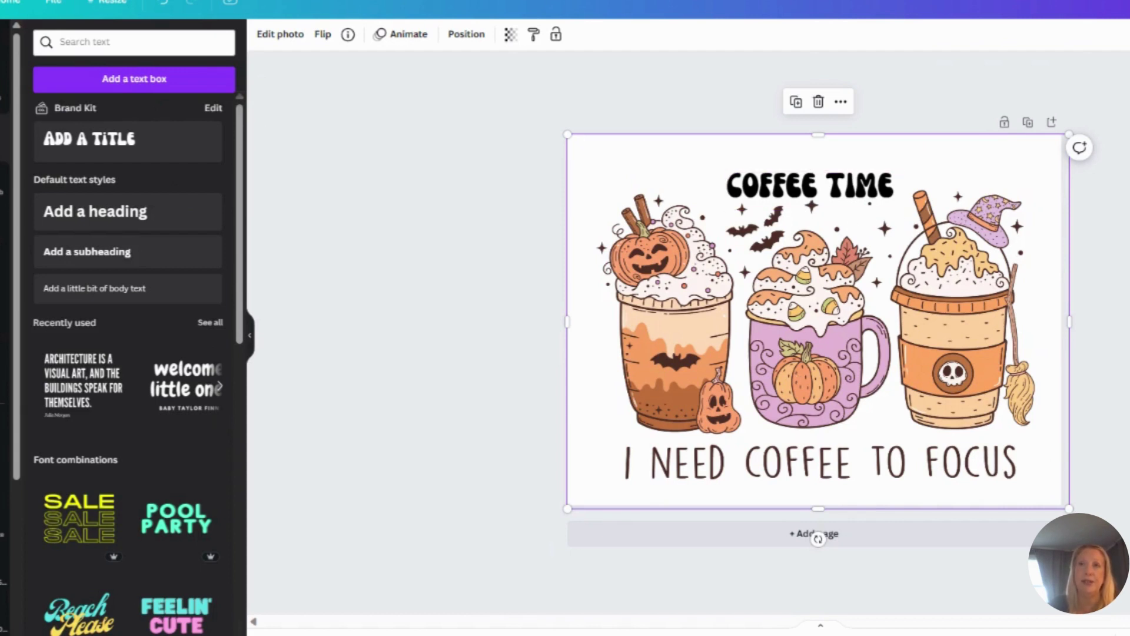
key("Escape")
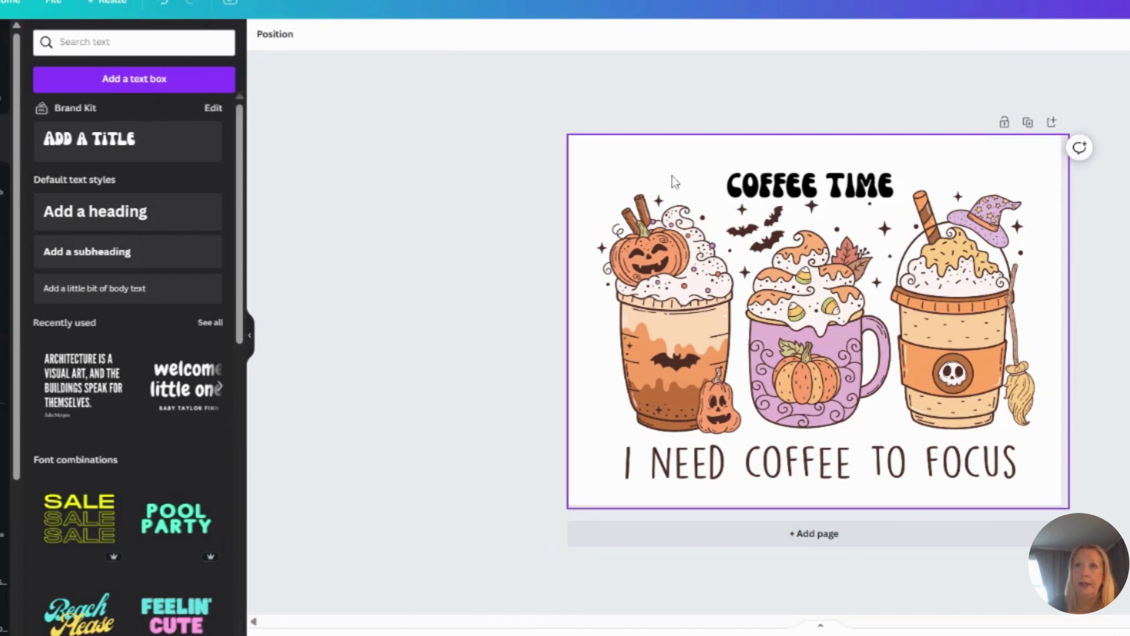
left_click(721, 222)
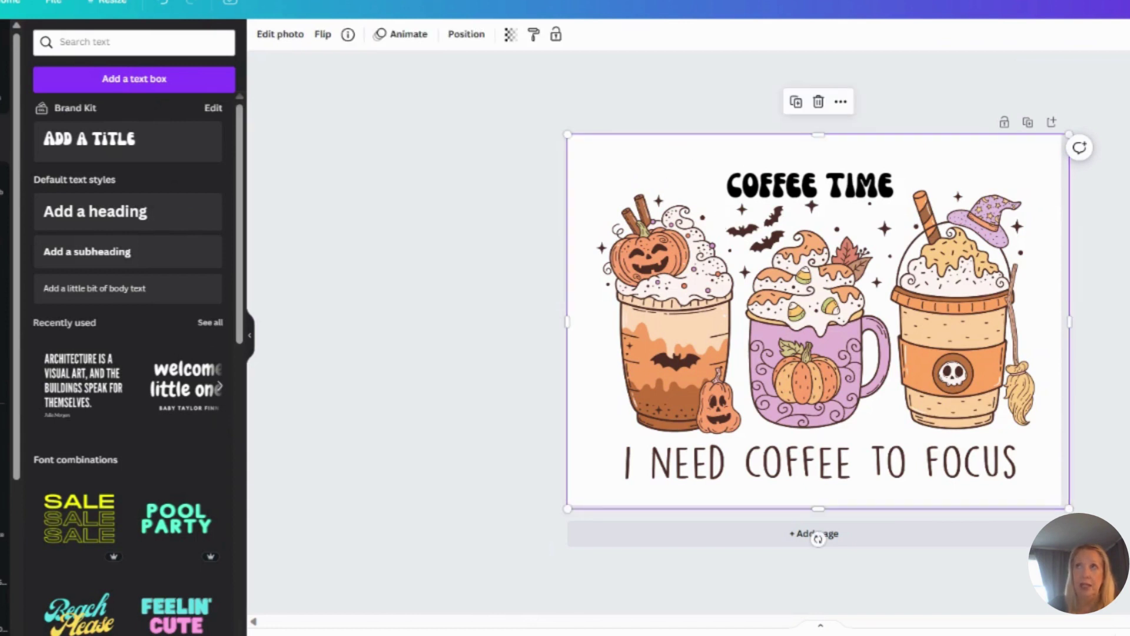
Step: Use Magic Eraser on the cup image to remove the bottom 'I NEED COFFEE TO FOCUS' slogan
left_click(283, 36)
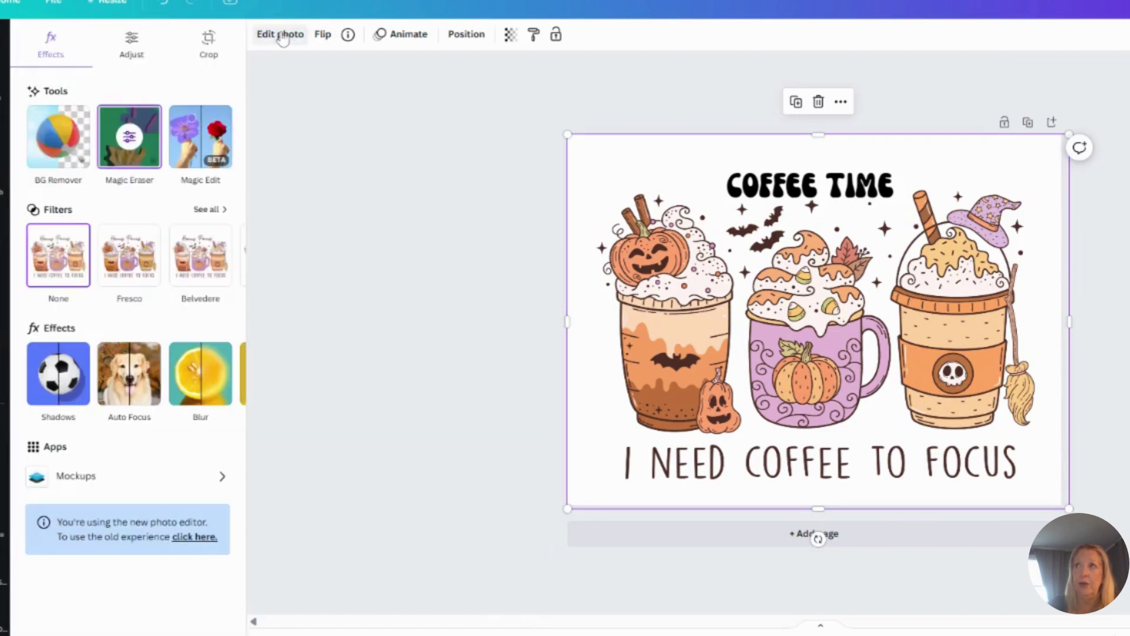
left_click(139, 148)
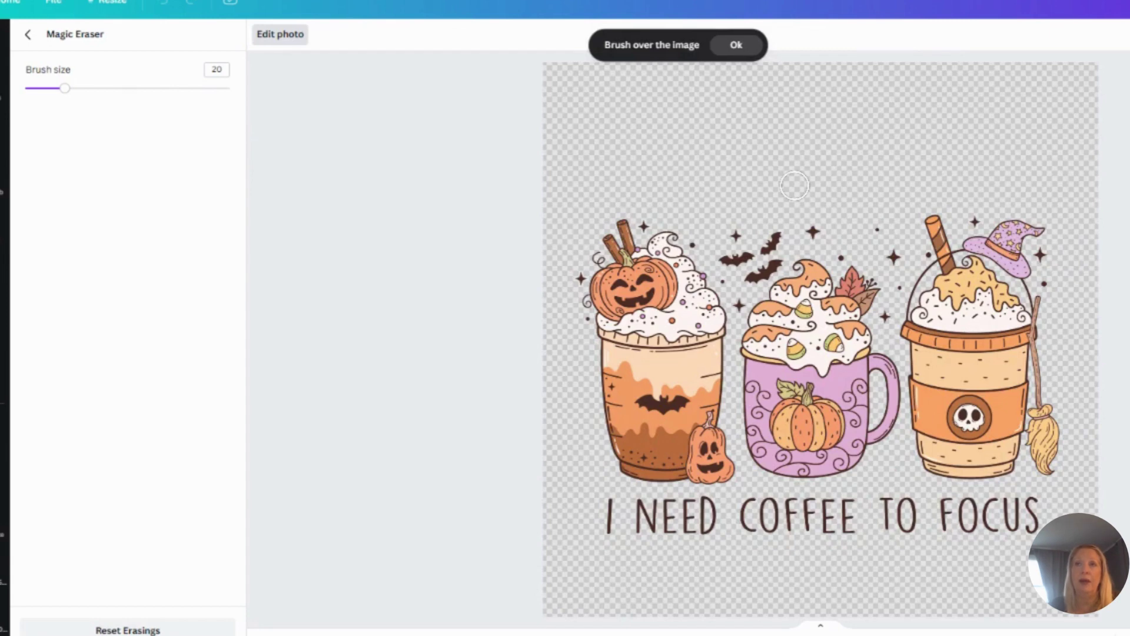
scroll(794, 186, "down", 2)
scroll(795, 186, "up", 2)
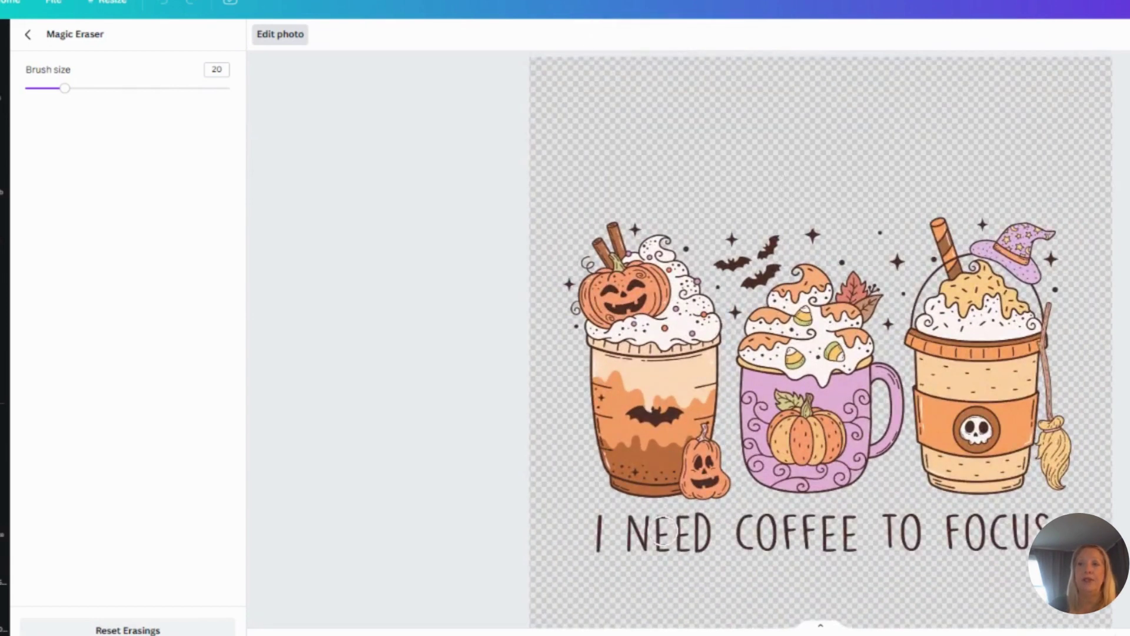
mouse_move(586, 508)
left_mouse_down()
mouse_move(604, 570)
mouse_move(619, 560)
mouse_move(629, 514)
mouse_move(726, 529)
mouse_move(616, 534)
mouse_move(639, 543)
mouse_move(787, 536)
mouse_move(775, 517)
mouse_move(755, 531)
mouse_move(874, 534)
mouse_move(831, 537)
mouse_move(796, 520)
mouse_move(981, 515)
mouse_move(1041, 525)
mouse_move(789, 547)
left_mouse_up()
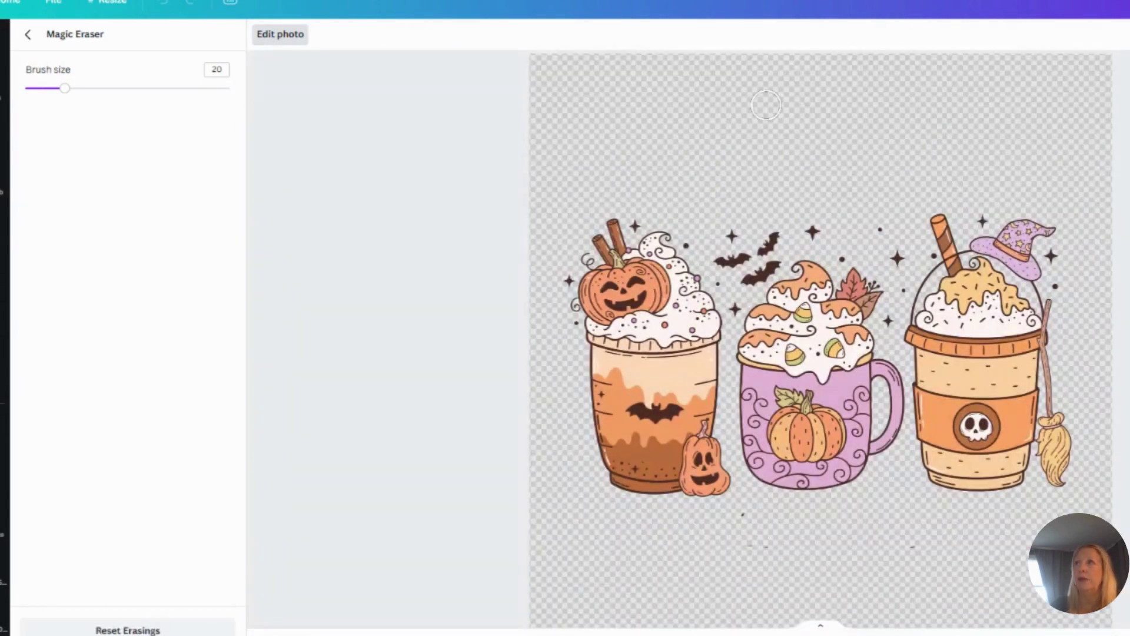
left_click(27, 35)
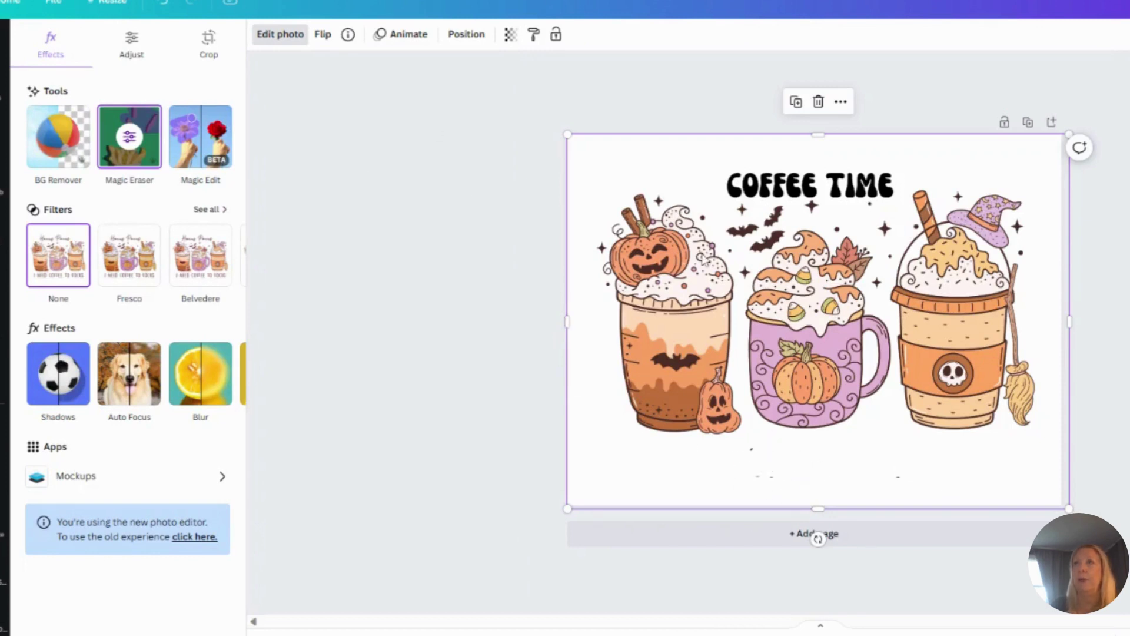
Step: Run Magic Eraser again over the leftover slogan specks just beneath the three cups
left_click(277, 35)
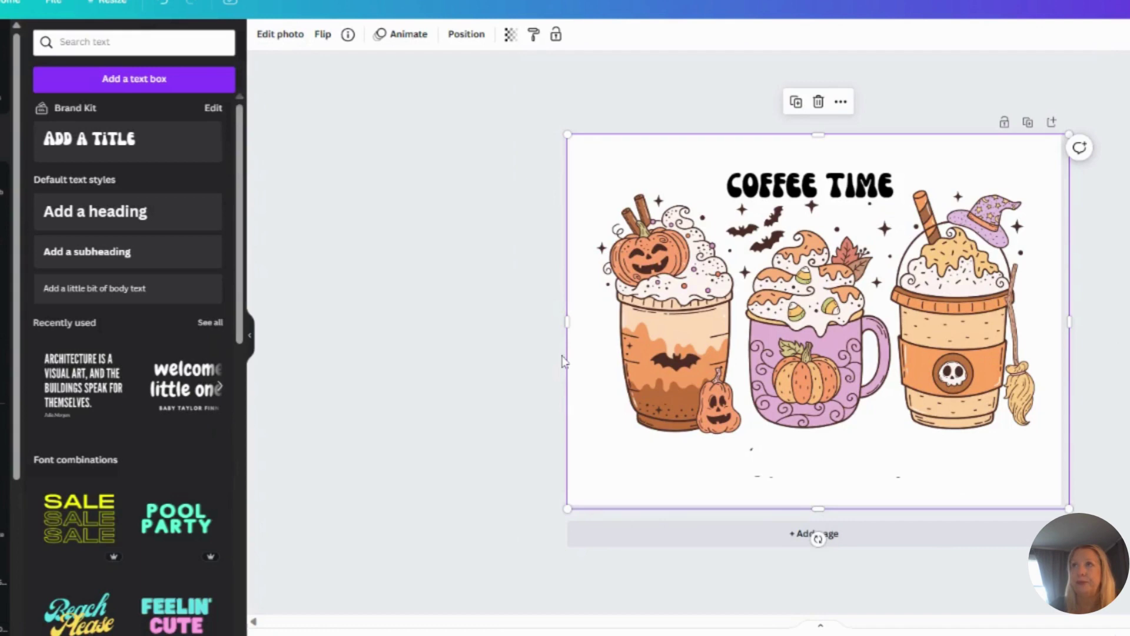
left_click(275, 35)
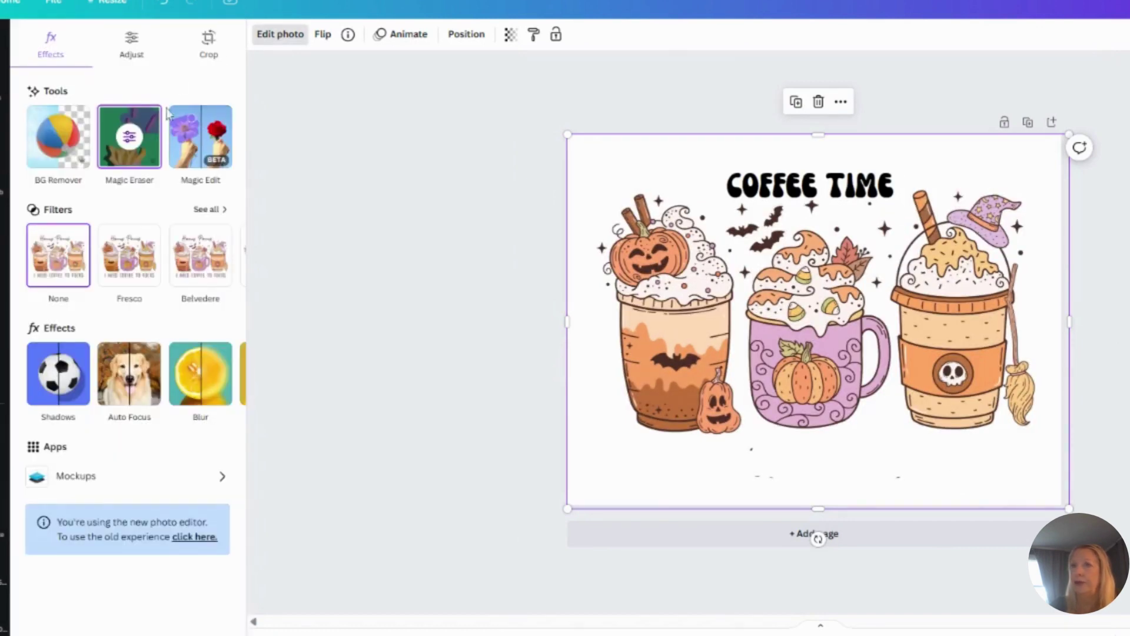
left_click(144, 131)
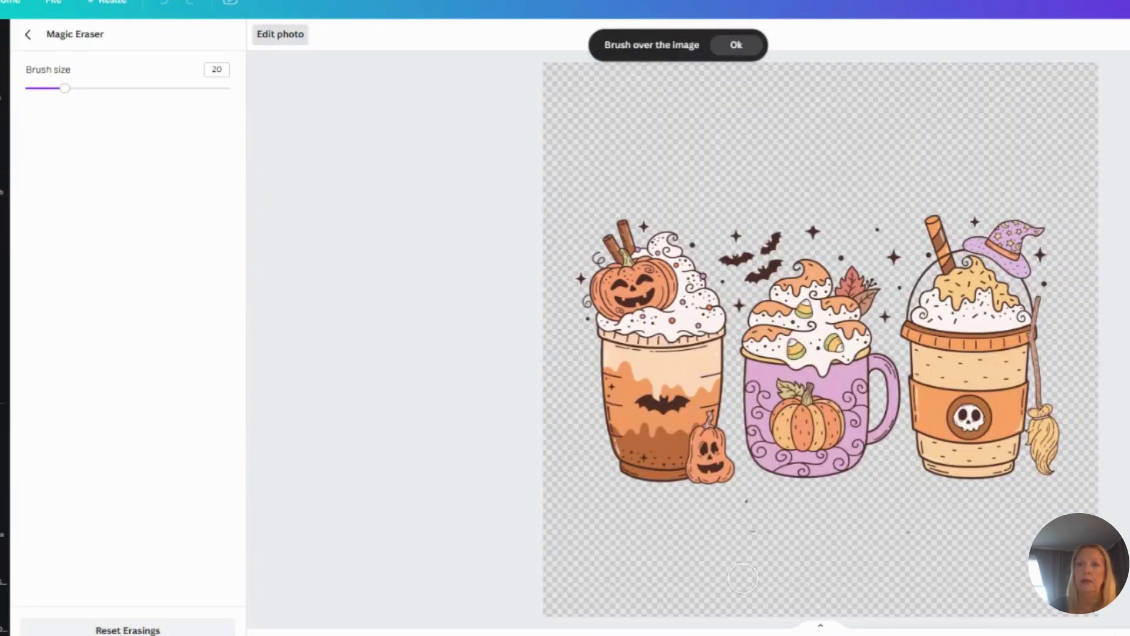
mouse_move(718, 510)
left_mouse_down()
mouse_move(754, 531)
mouse_move(808, 530)
left_mouse_up()
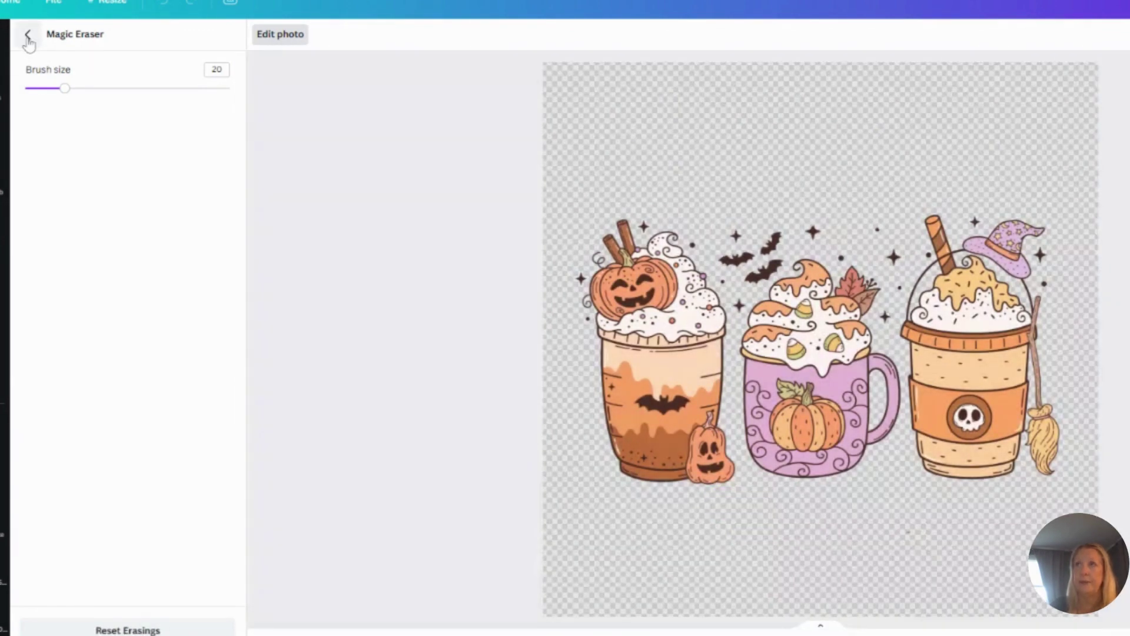
Step: Apply the erase and exit photo editing back to the text options
left_click(27, 37)
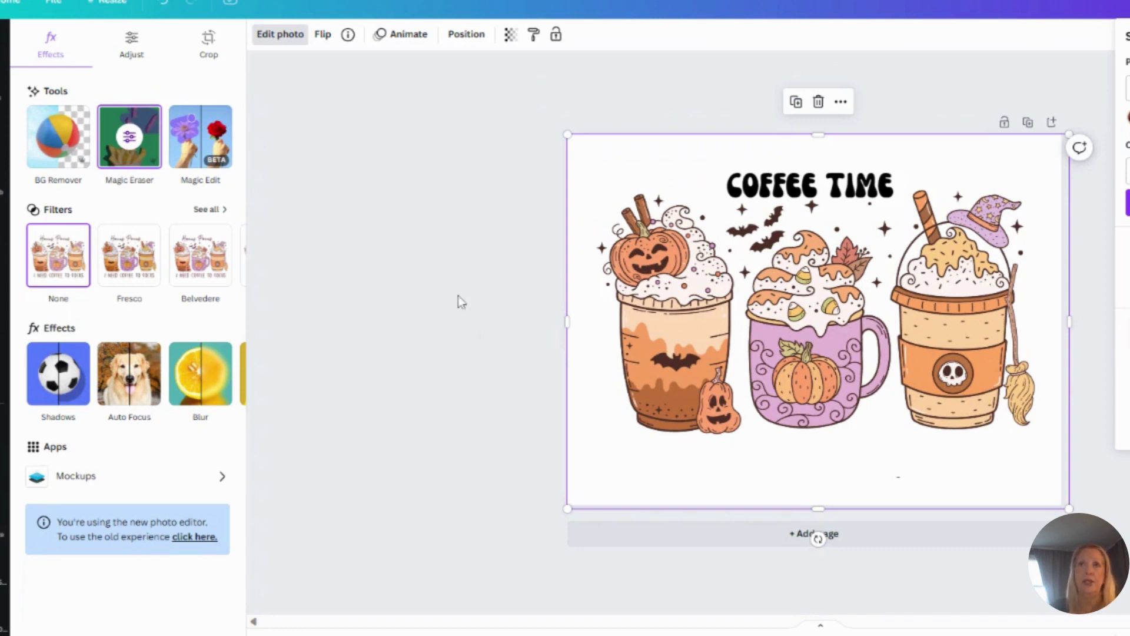
key("Escape")
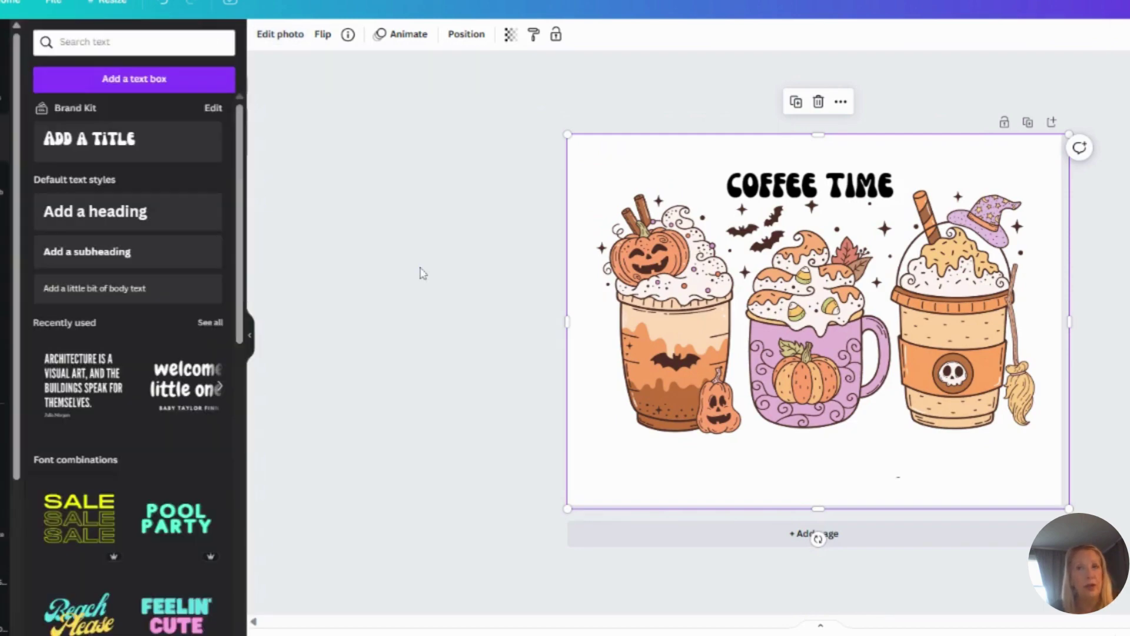